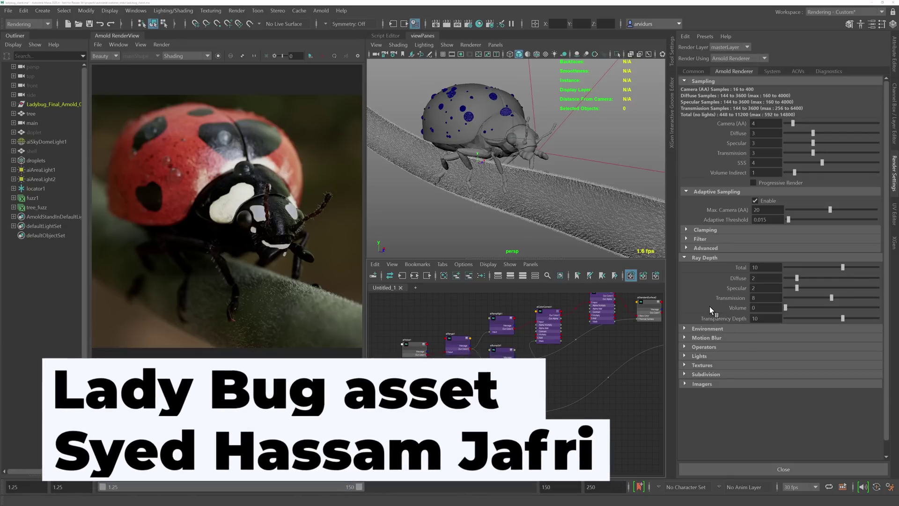
Step: Examine the ladybug model's head, shell and legs and the whole branch in the perspective viewport
scroll(552, 188, "up", 10)
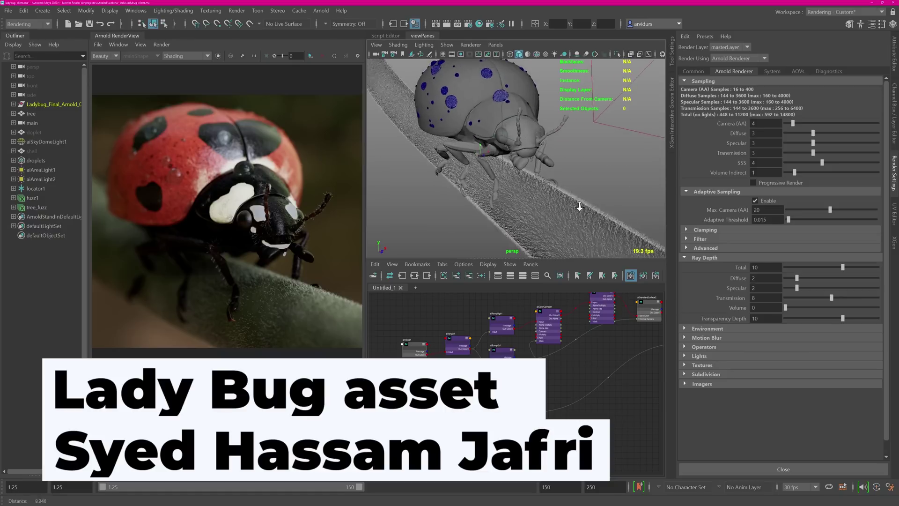
left_click_drag(553, 143, 518, 126, "alt")
left_click(489, 159)
left_click(517, 123)
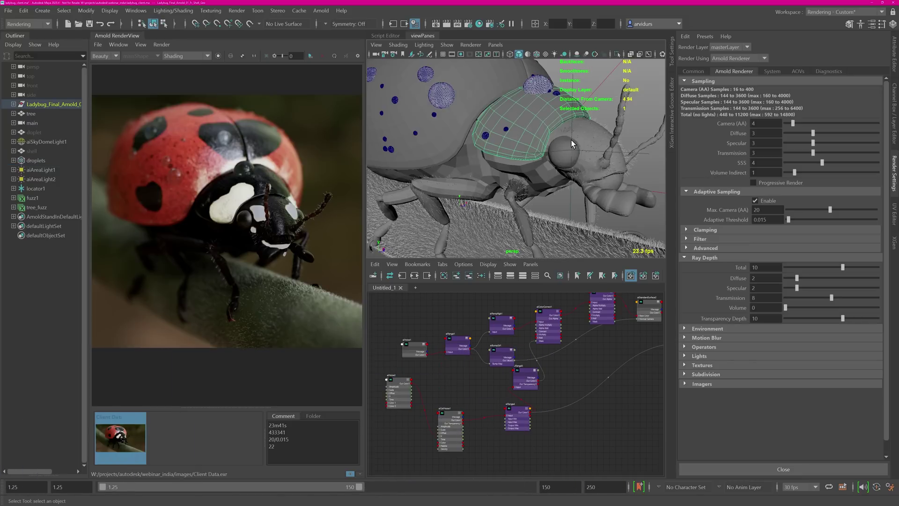
right_click_drag(566, 153, 409, 193, "alt")
left_click_drag(409, 193, 542, 146, "alt")
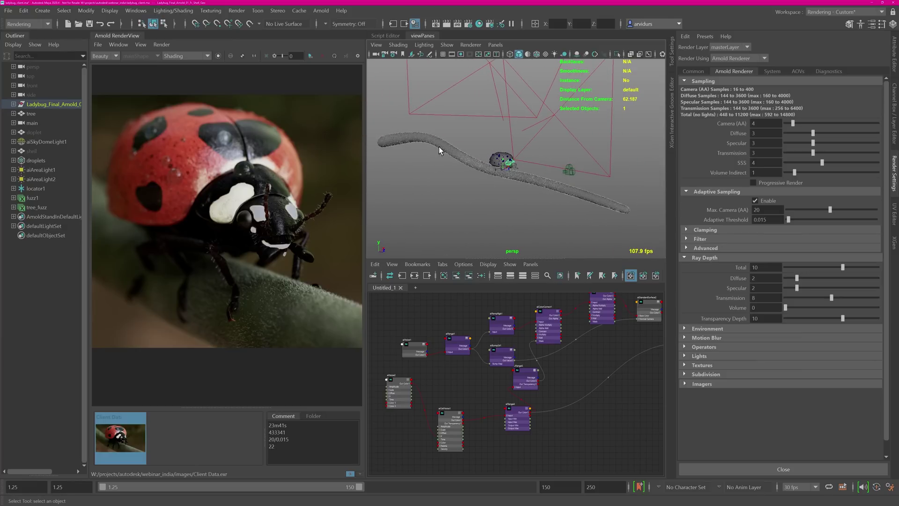
Step: Widen the render view and examine the ladybug's head, antennae and legs closely in the Client Data render
left_click_drag(365, 203, 465, 202)
scroll(344, 211, "up", 4)
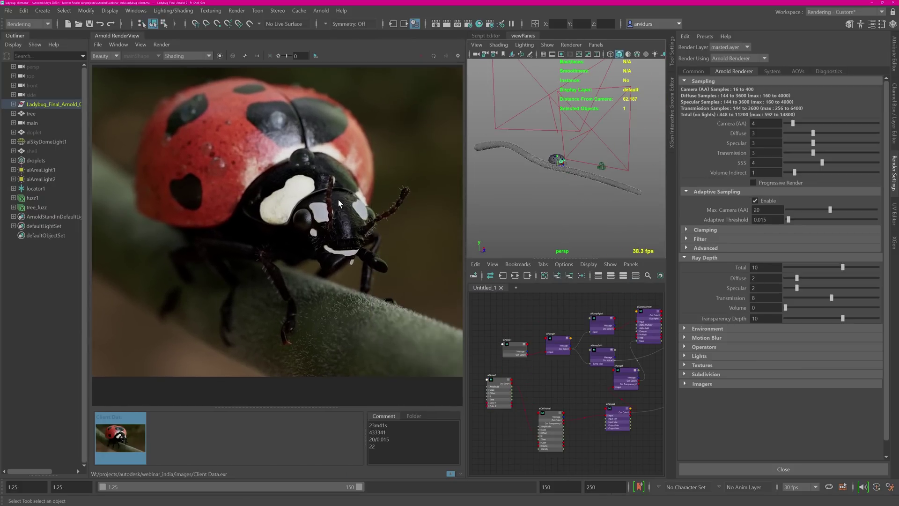
middle_click_drag(295, 136, 327, 160)
left_click(257, 56)
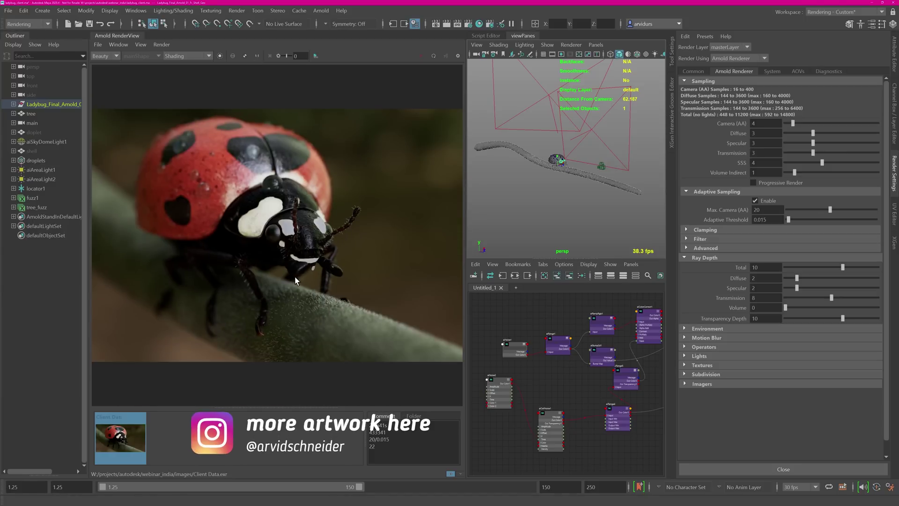
scroll(286, 262, "up", 5)
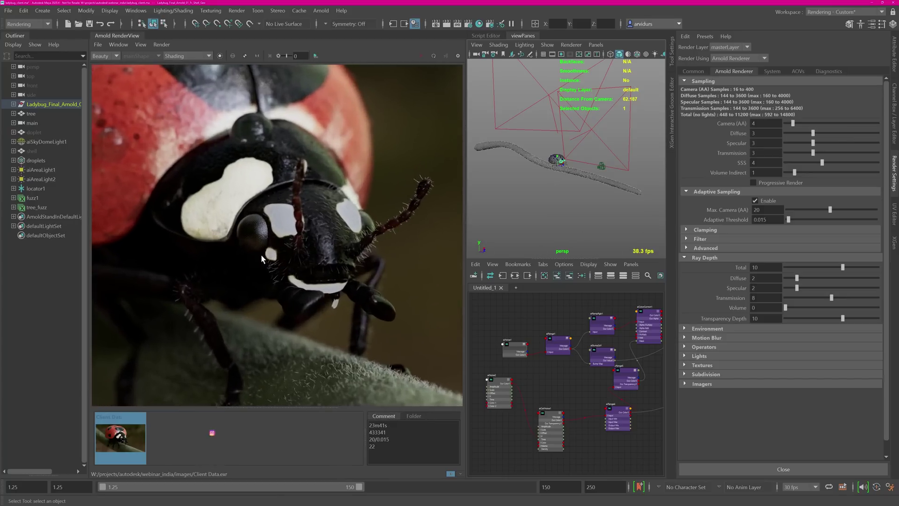
middle_click_drag(261, 257, 274, 252, "alt")
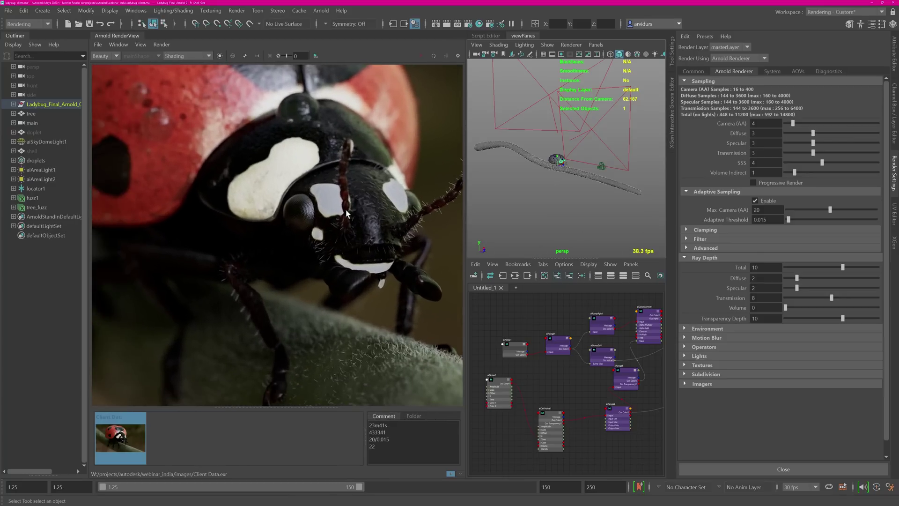
scroll(383, 218, "down", 2)
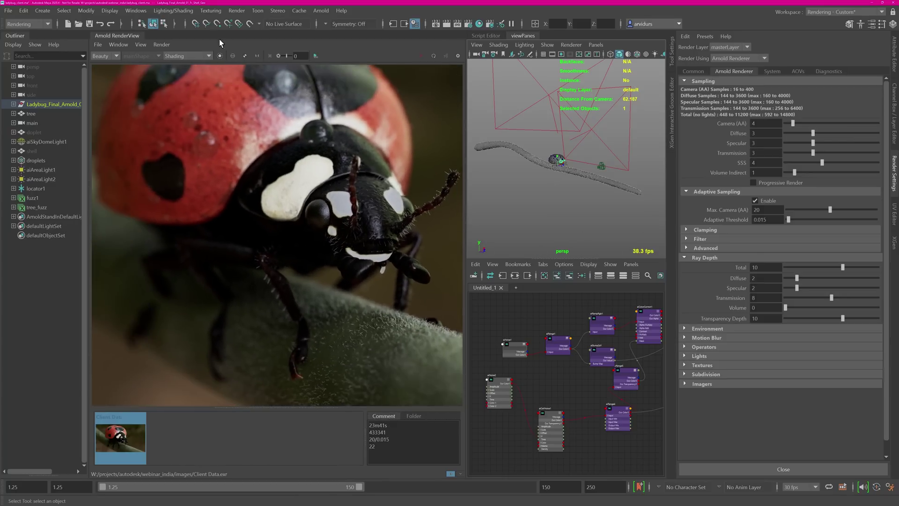
key("f")
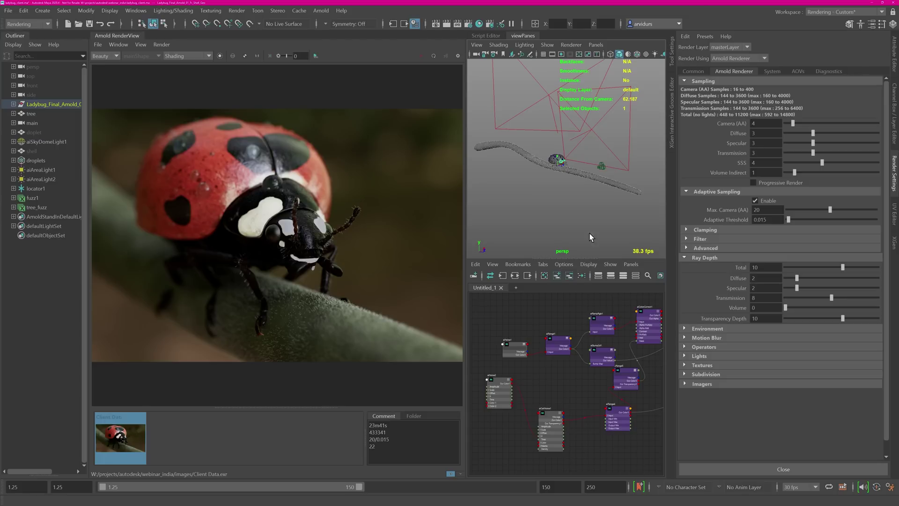
Step: Underline the Camera (AA), Diffuse, Specular, Transmission and SSS sampling settings in pink with the screen annotation pen
key("ctrl+shift+p")
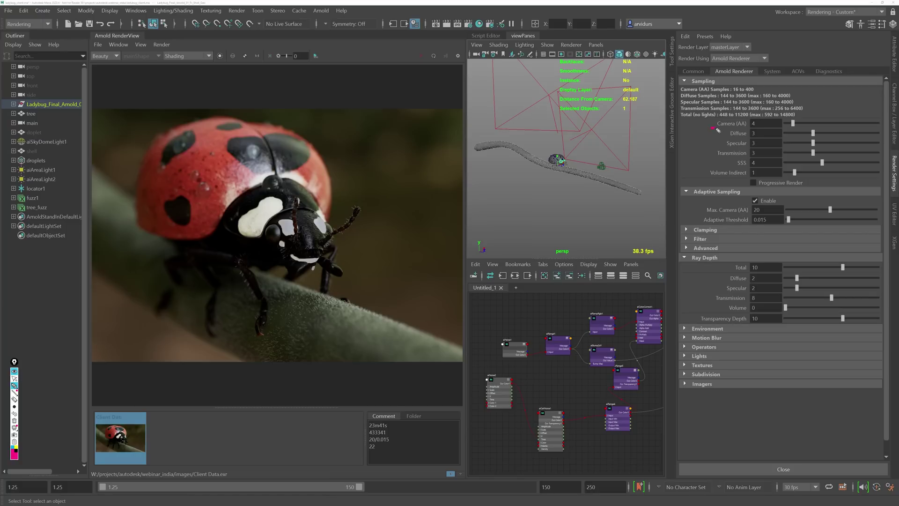
left_click_drag(711, 127, 759, 126)
mouse_move(715, 134)
left_mouse_down()
mouse_move(725, 134)
mouse_move(718, 153)
left_mouse_up()
Step: Underline the Adaptive Sampling values and the Diffuse and Specular ray depths in light blue
left_click(14, 448)
mouse_move(748, 205)
left_mouse_down()
mouse_move(767, 204)
mouse_move(771, 222)
left_mouse_up()
mouse_move(723, 282)
left_mouse_down()
mouse_move(748, 280)
mouse_move(749, 291)
left_mouse_up()
Step: Sketch two blue bouncing ray paths over the viewport, then clear all annotations and leave the drawing mode
mouse_move(607, 198)
left_mouse_down()
mouse_move(528, 255)
mouse_move(471, 224)
mouse_move(514, 184)
mouse_move(513, 192)
left_mouse_up()
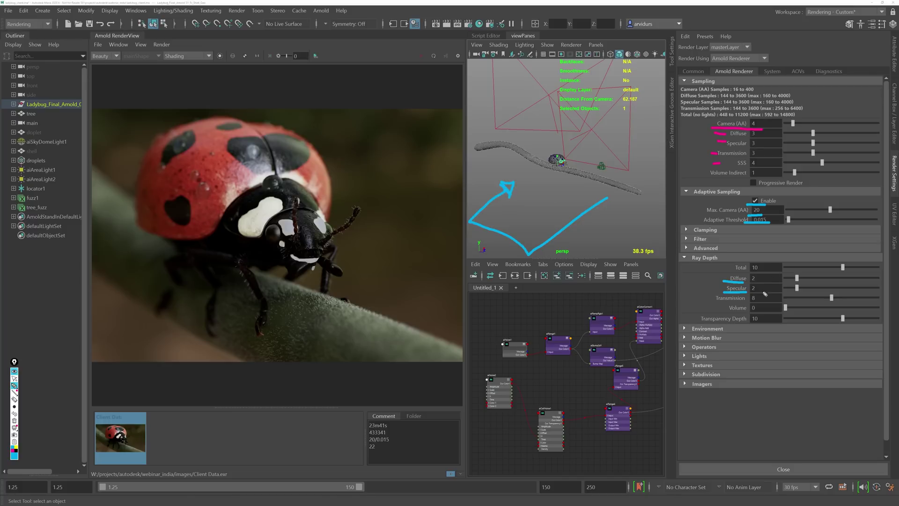
mouse_move(648, 207)
left_mouse_down()
mouse_move(574, 259)
mouse_move(489, 230)
mouse_move(509, 186)
mouse_move(641, 96)
mouse_move(668, 110)
left_mouse_up()
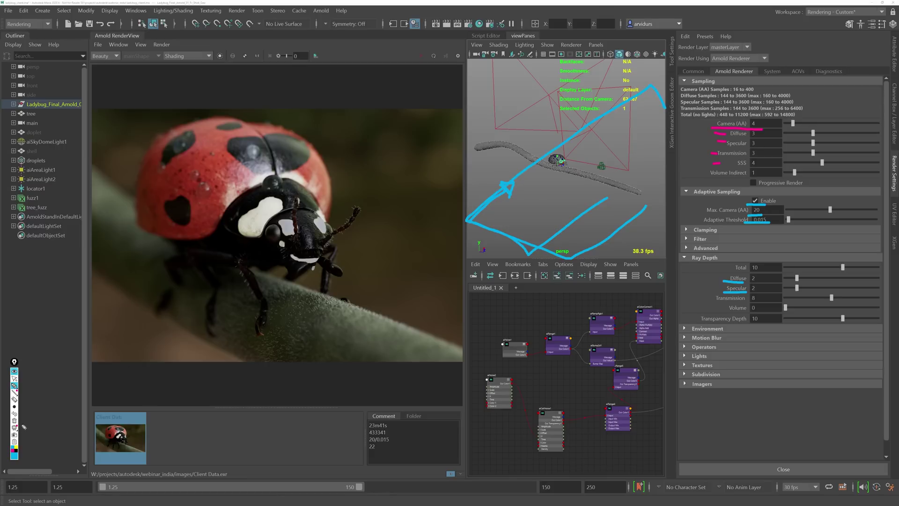
left_click(14, 422)
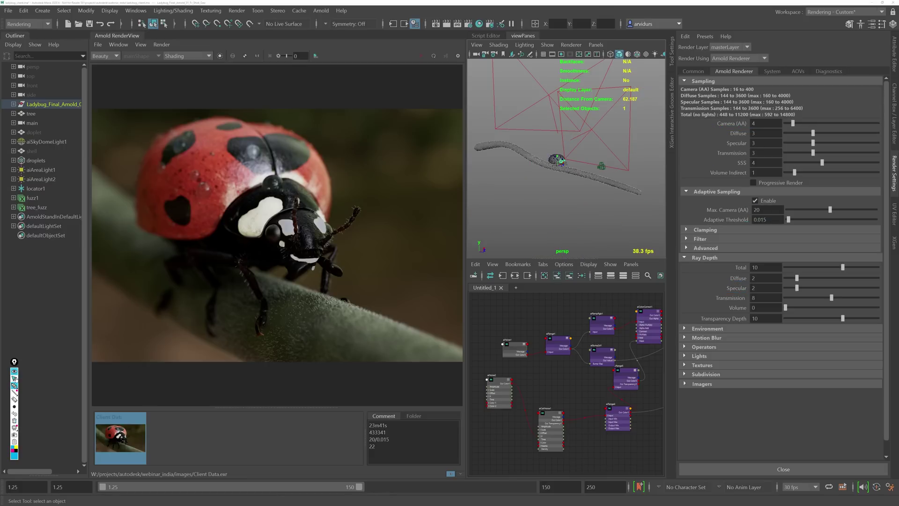
left_click(14, 379)
left_click(105, 464)
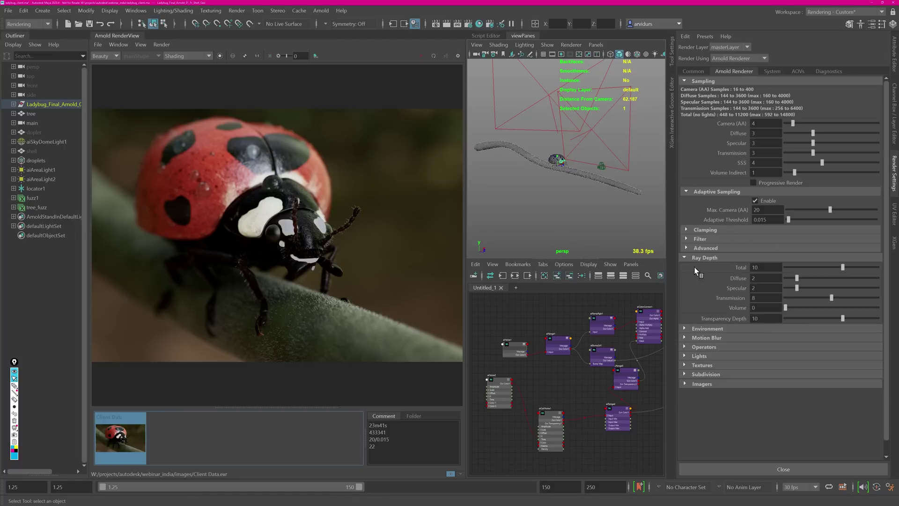
Step: Annotate the sampling settings in pink with "4 x 4 = 16" for Camera (AA), "3 x 3 = 9" for Diffuse and "16" for SSS
left_click(14, 454)
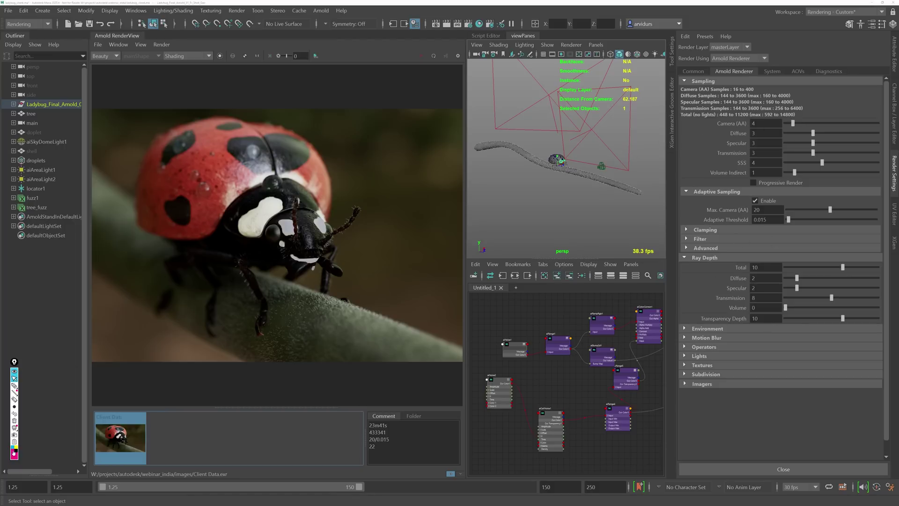
left_click(14, 385)
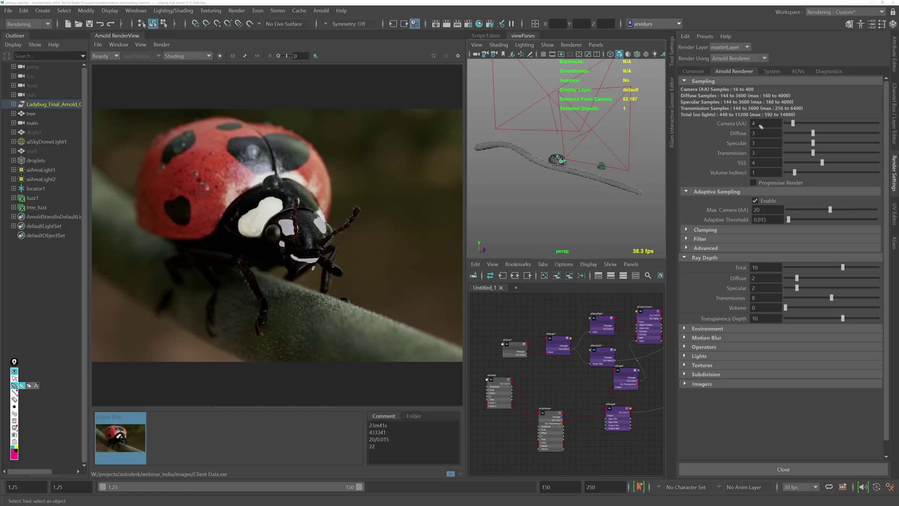
mouse_move(687, 117)
left_mouse_down()
mouse_move(689, 133)
mouse_move(704, 128)
left_mouse_up()
mouse_move(704, 122)
left_mouse_down()
mouse_move(717, 137)
mouse_move(734, 120)
left_mouse_up()
left_click_drag(725, 125, 748, 125)
left_click_drag(763, 138, 800, 132)
mouse_move(793, 136)
left_mouse_down()
mouse_move(805, 138)
mouse_move(773, 162)
left_mouse_up()
Step: Write "400" beside Max. Camera (AA), mark the Adaptive Threshold, then clear the annotations and leave the drawing mode
left_click_drag(775, 209, 783, 205)
left_click_drag(793, 205, 793, 205)
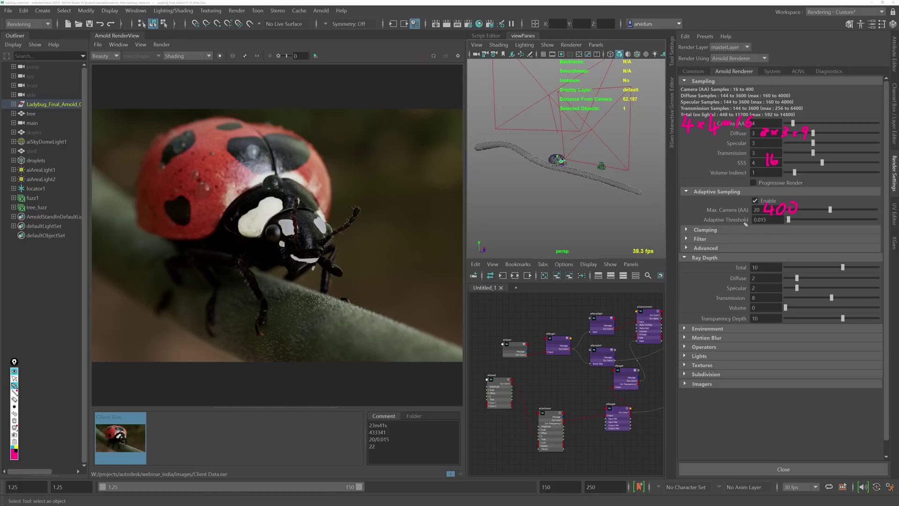
mouse_move(746, 225)
left_mouse_down()
mouse_move(772, 227)
mouse_move(751, 218)
left_mouse_up()
left_click(14, 420)
left_click(14, 378)
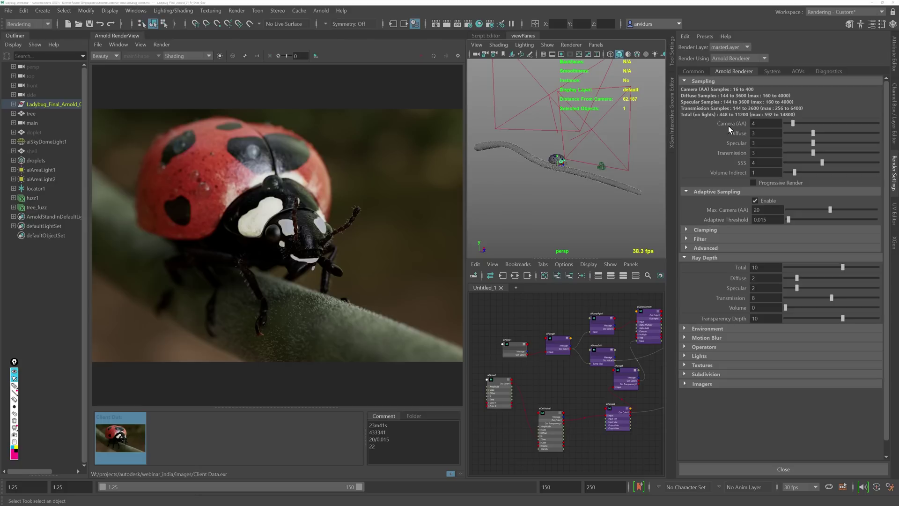
Step: Switch the render view from the stored Client Data snapshot to the live render
left_click(110, 56)
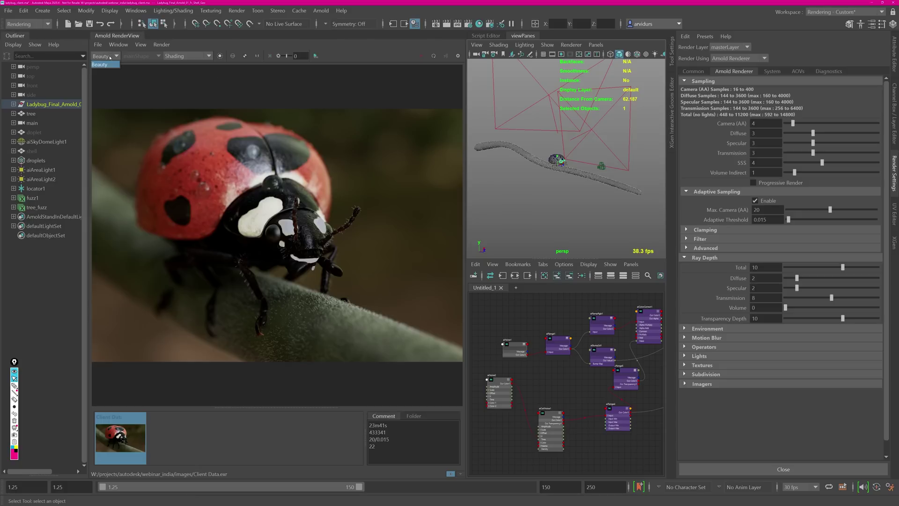
left_click(111, 58)
left_click(129, 442)
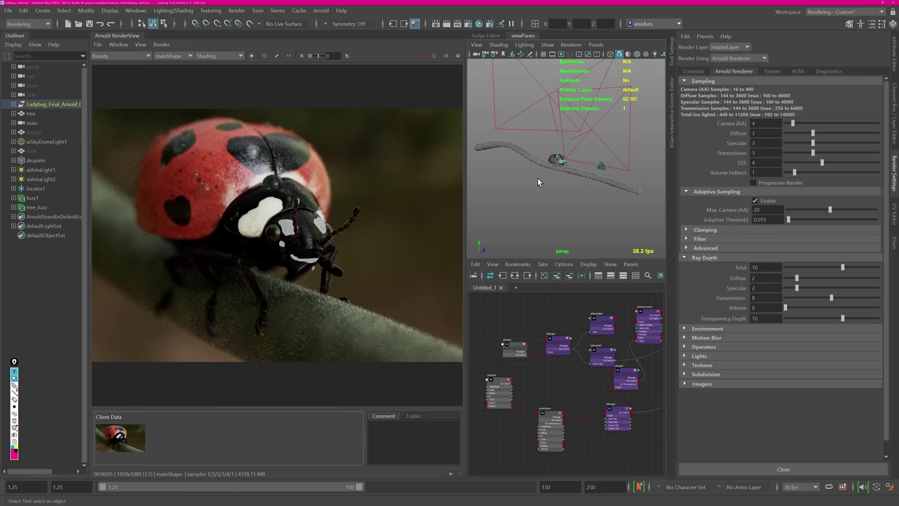
Step: Review the System render settings and the list of active AOVs
left_click(773, 71)
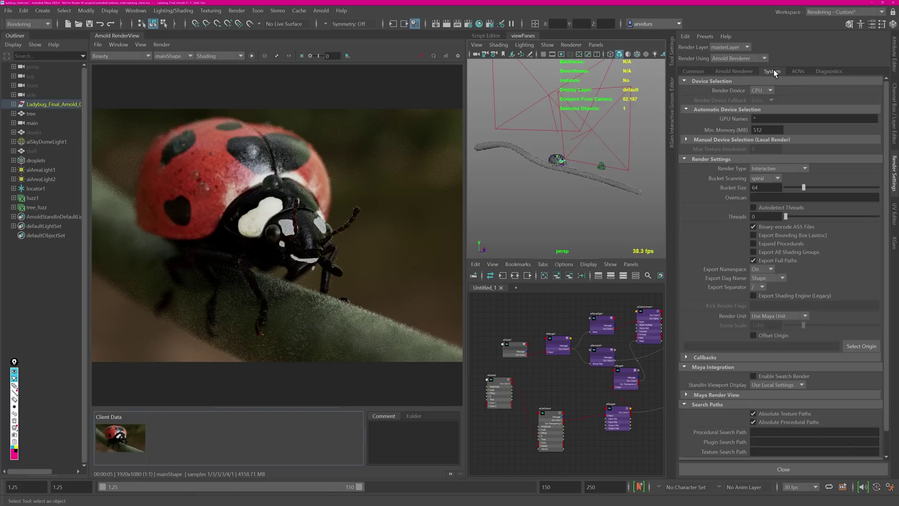
left_click(735, 71)
left_click(799, 71)
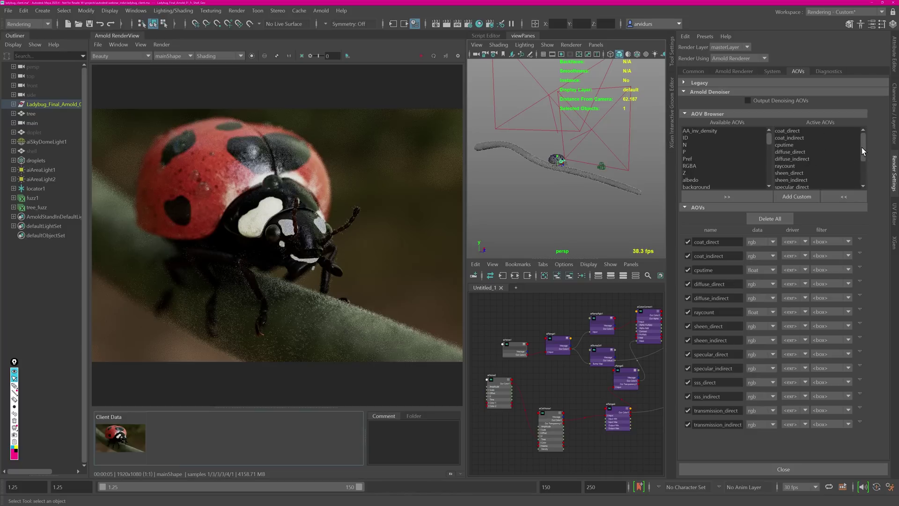
mouse_move(862, 147)
left_mouse_down()
mouse_move(864, 162)
mouse_move(864, 147)
left_mouse_up()
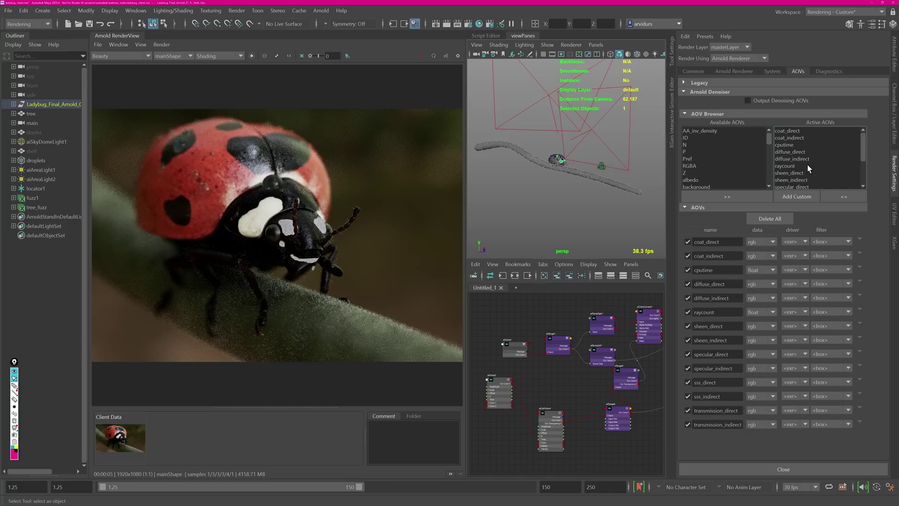
Step: Set the Camera (AA) samples to 2 and the Diffuse, Specular, Transmission and SSS samples to 1
left_click(743, 71)
left_click(769, 123)
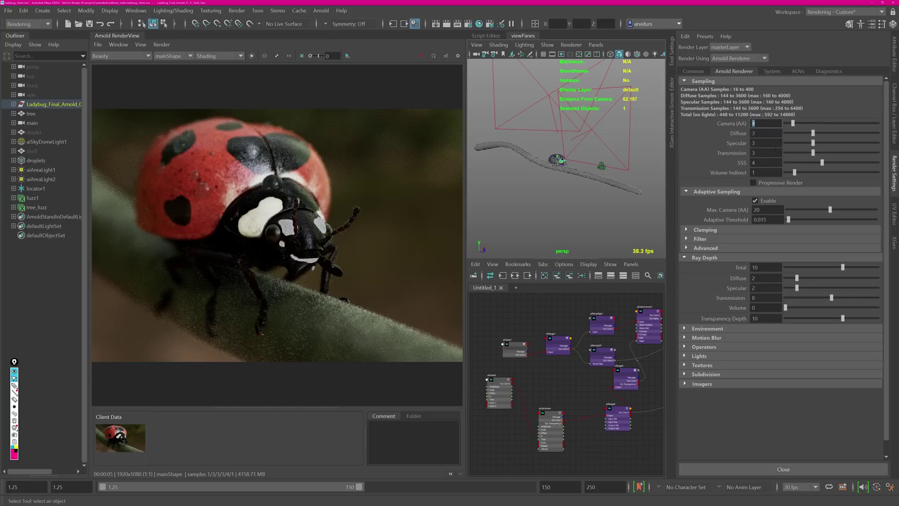
type("2")
key("Tab")
type("1")
key("Tab")
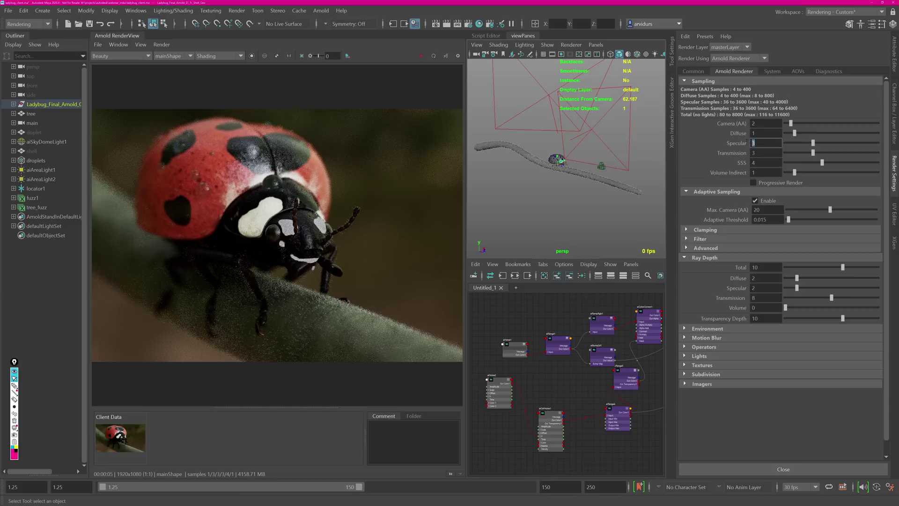
type("1")
key("Tab")
type("1")
key("Tab")
type("1")
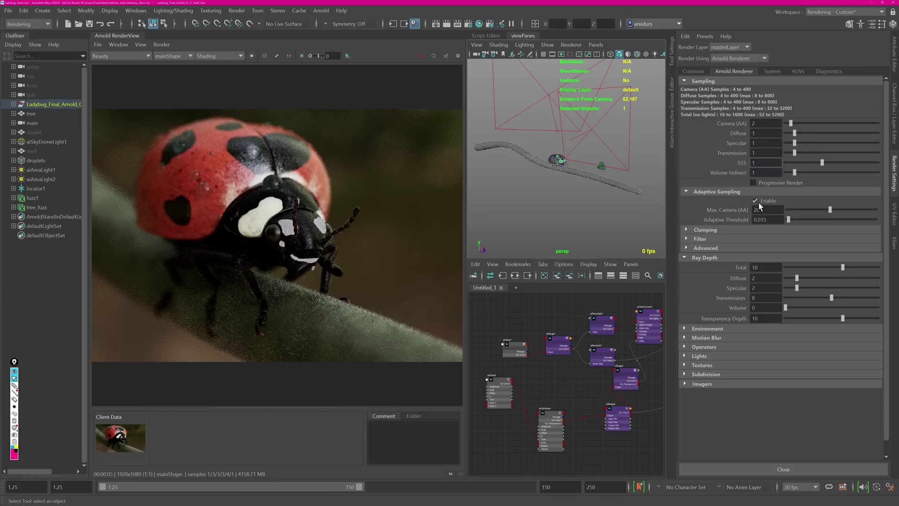
Step: Disable adaptive sampling and set the Diffuse and Specular ray depths to 1
left_click(755, 201)
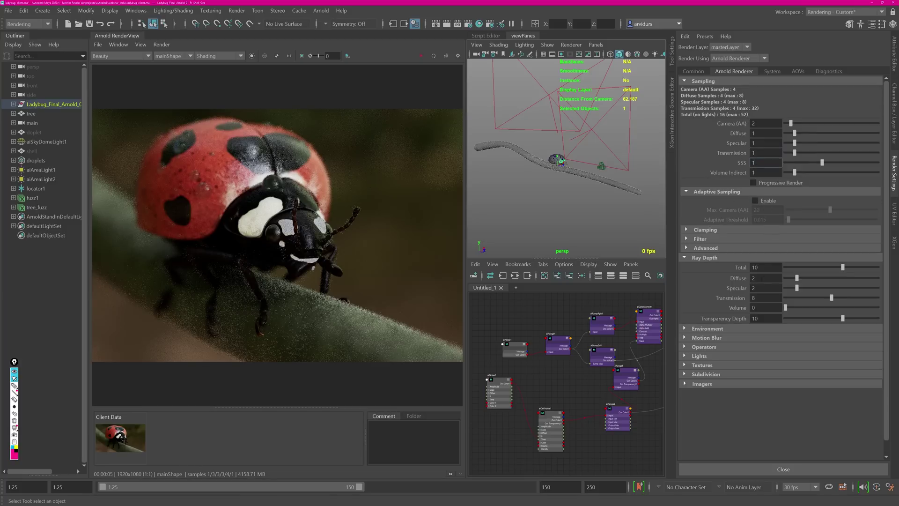
double_click(761, 279)
type("1")
double_click(763, 288)
type("1")
key("Tab")
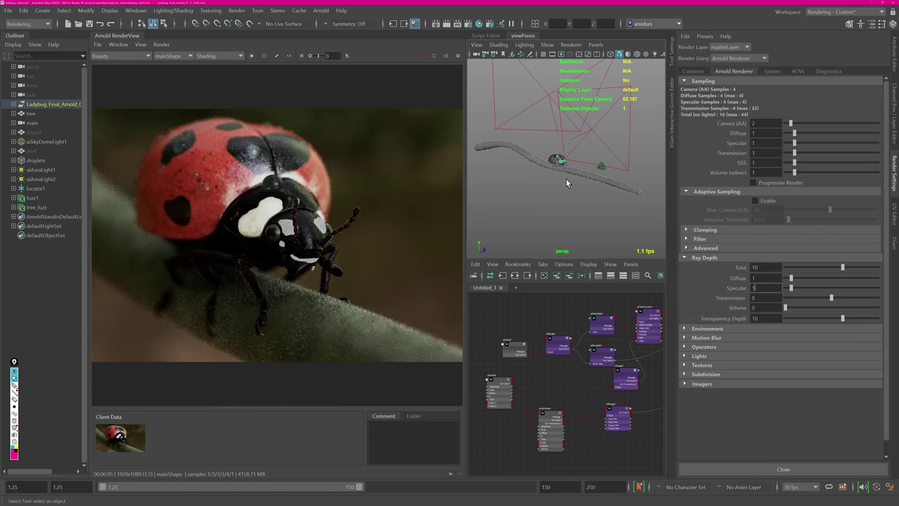
Step: Turn off the display of render tiles and re-render the ladybug with a full scene update
left_click(433, 56)
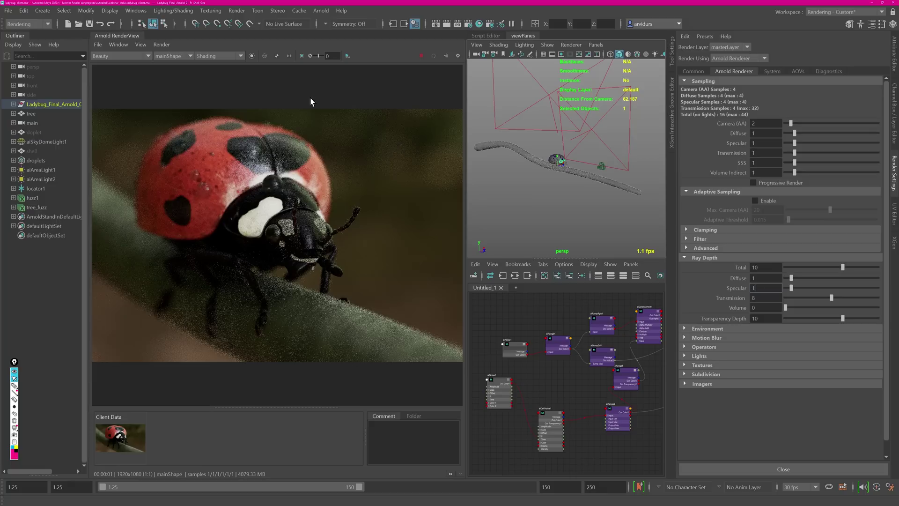
left_click(115, 45)
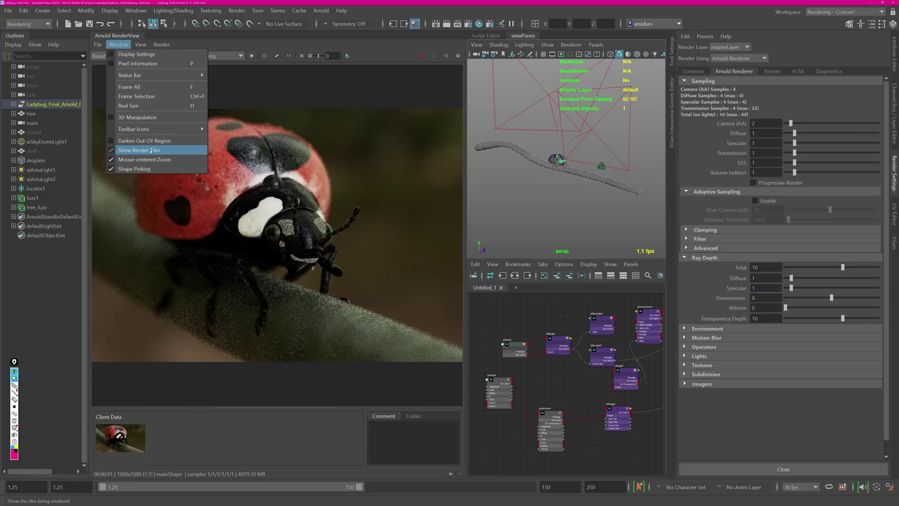
left_click(141, 150)
left_click(163, 47)
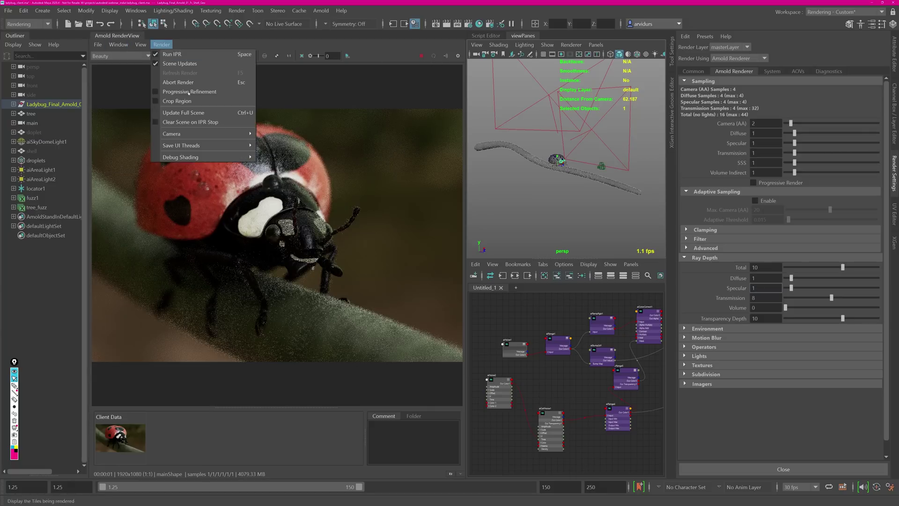
left_click(215, 123)
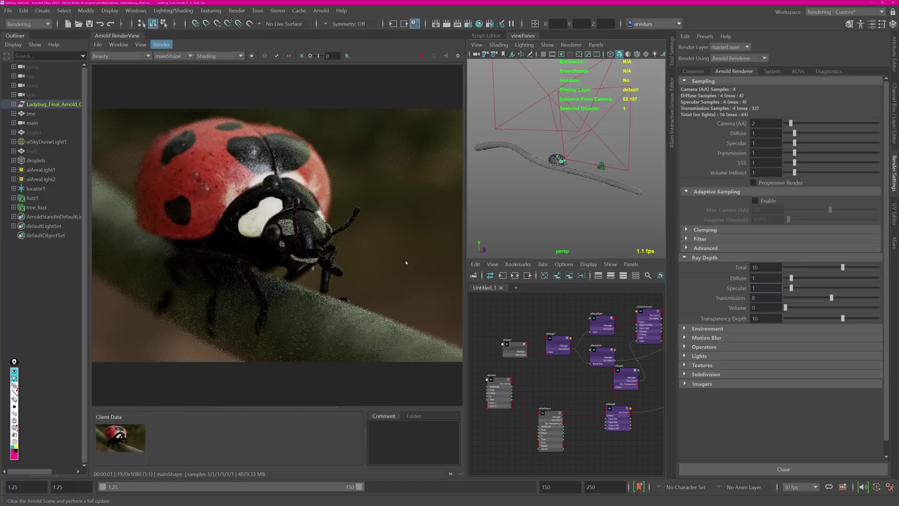
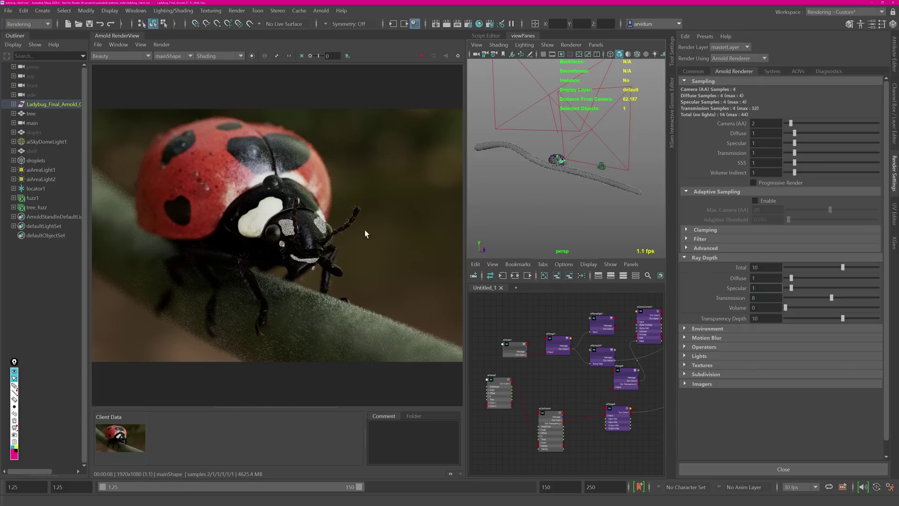
scroll(310, 301, "up", 3)
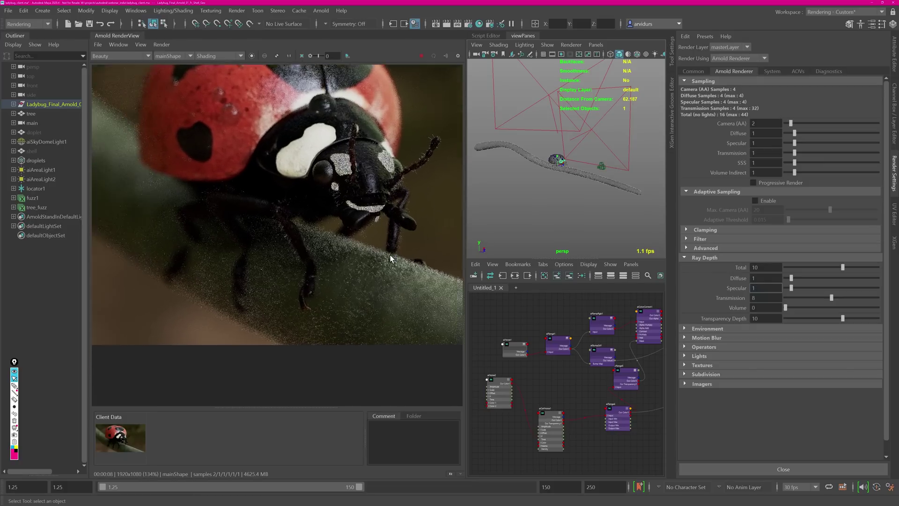
scroll(378, 259, "up", 2)
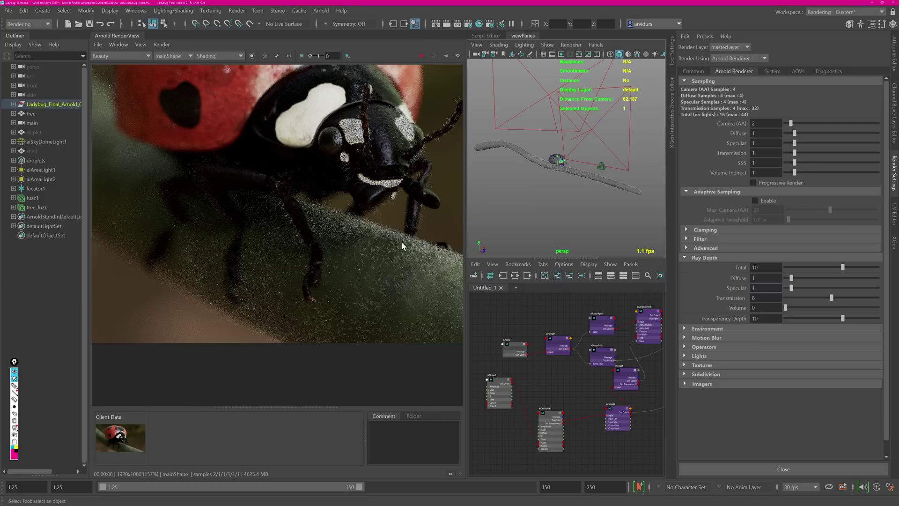
Step: Inspect the noise on the ladybug's shell, head, legs and branch up close, and restore the full-frame view
middle_click_drag(372, 198, 355, 277)
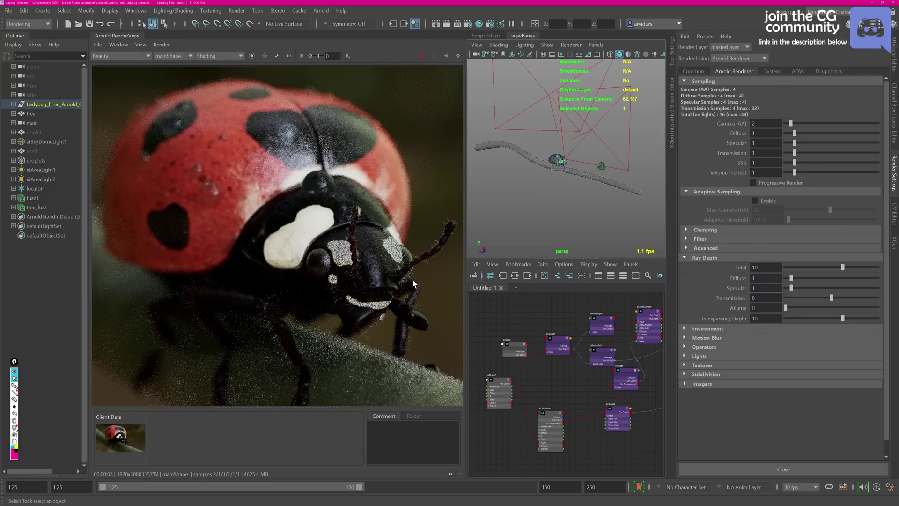
scroll(436, 254, "up", 3)
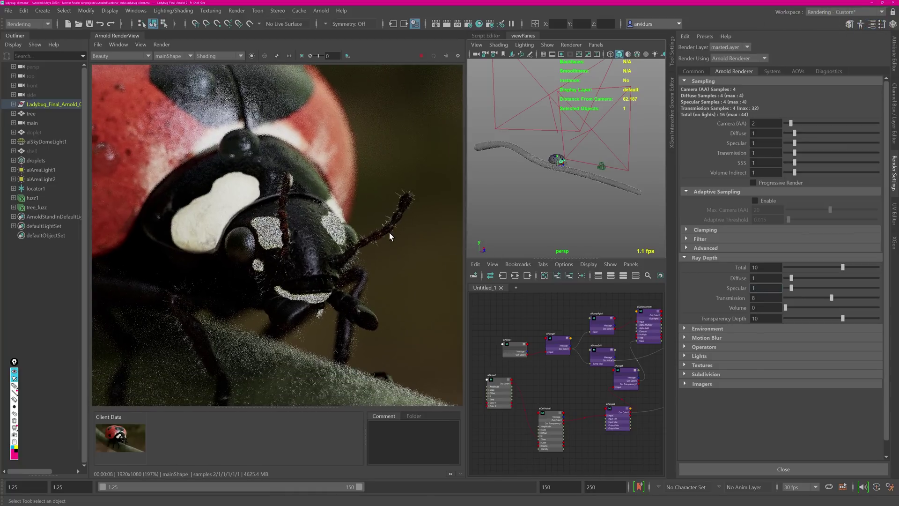
scroll(382, 238, "down", 2)
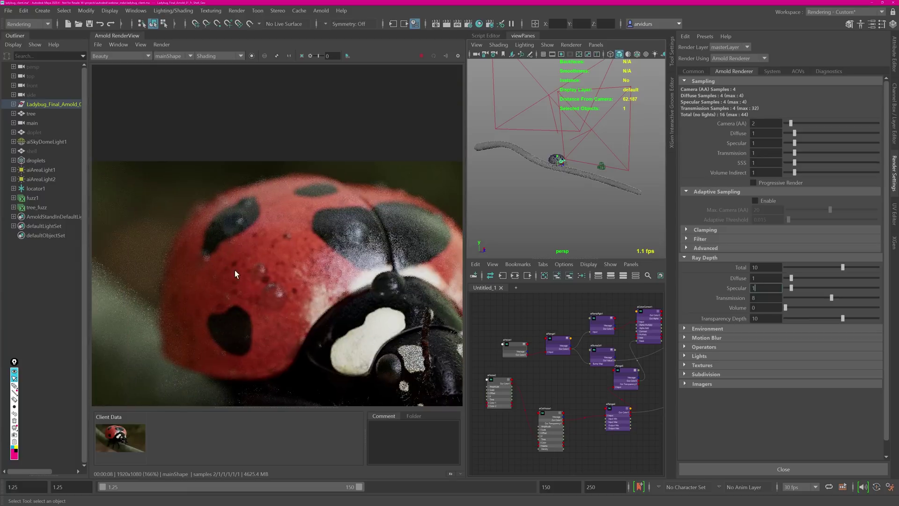
middle_click_drag(234, 270, 317, 231)
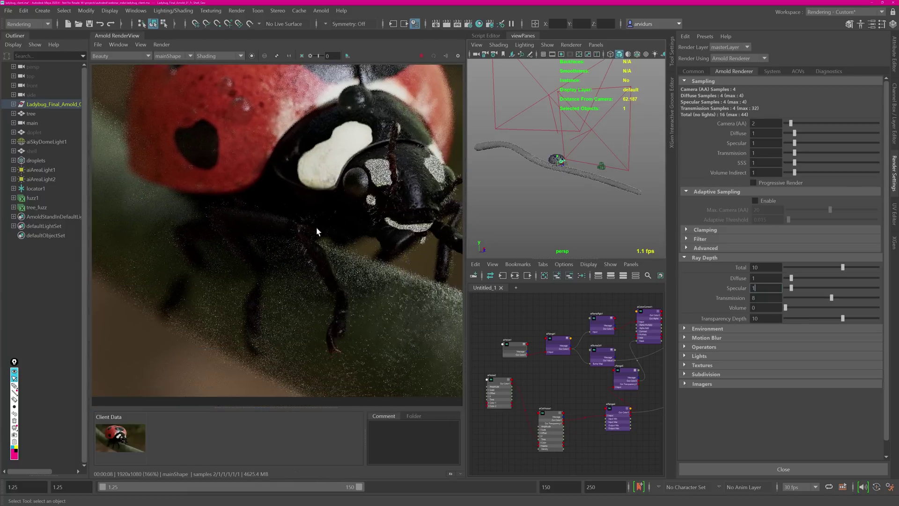
scroll(309, 227, "down", 2)
scroll(301, 222, "up", 1)
key("h")
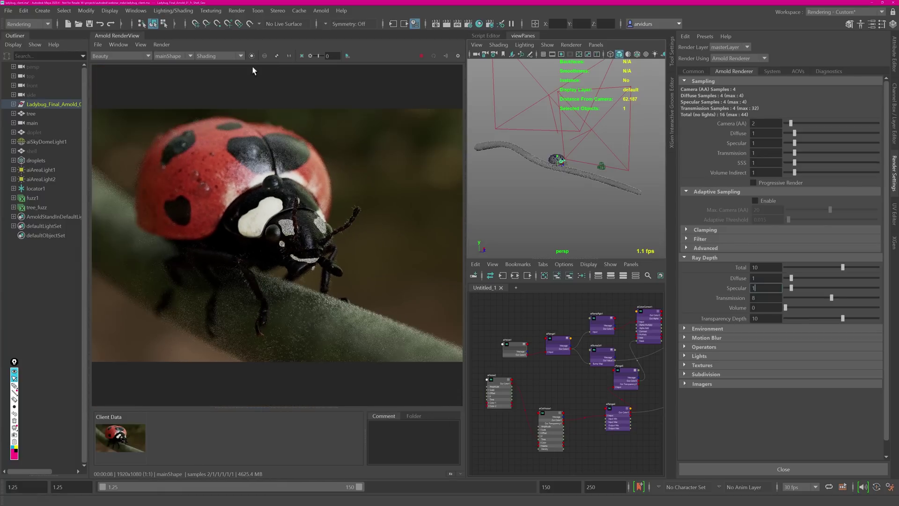
Step: Display the coat_direct AOV in the render view, followed by the cputime AOV
left_click(115, 55)
left_click(120, 69)
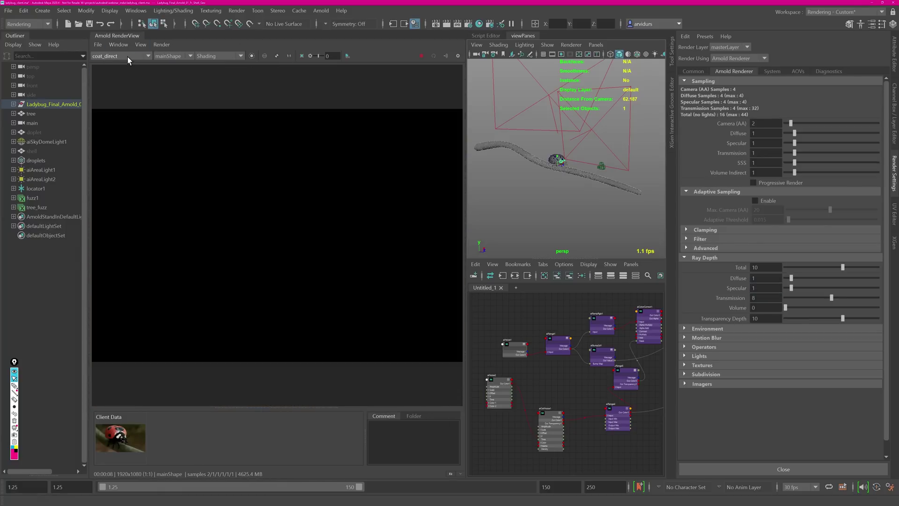
left_click(128, 56)
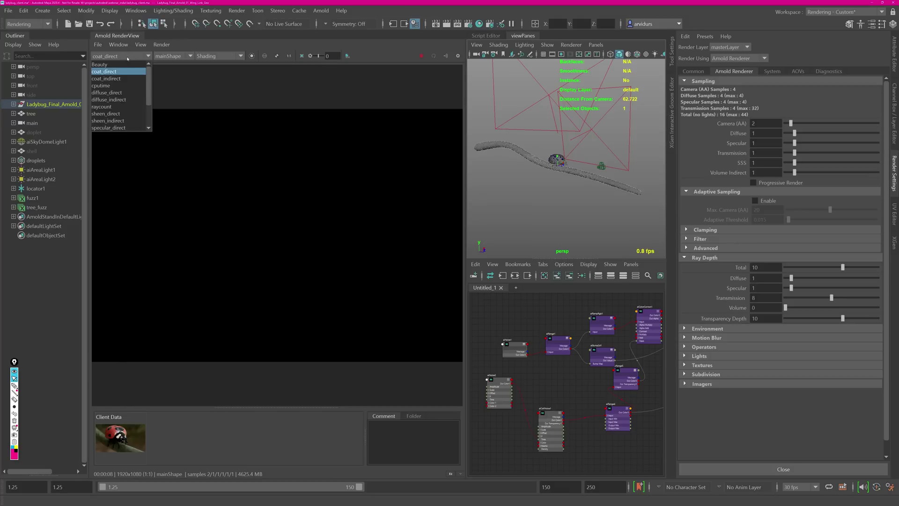
left_click(117, 85)
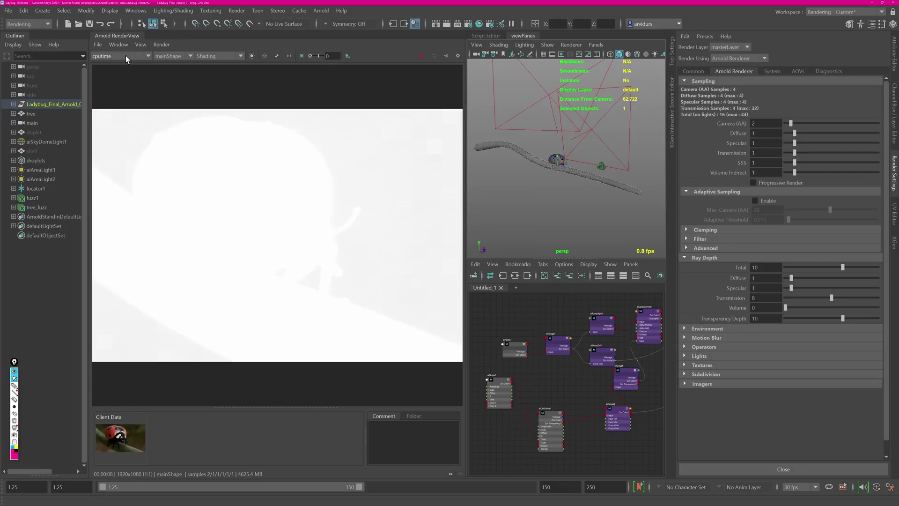
Step: Step through the remaining AOVs from diffuse_direct to transmission_indirect, comparing the diffuse, specular, SSS and transmission contributions
scroll(126, 55, "down", 1)
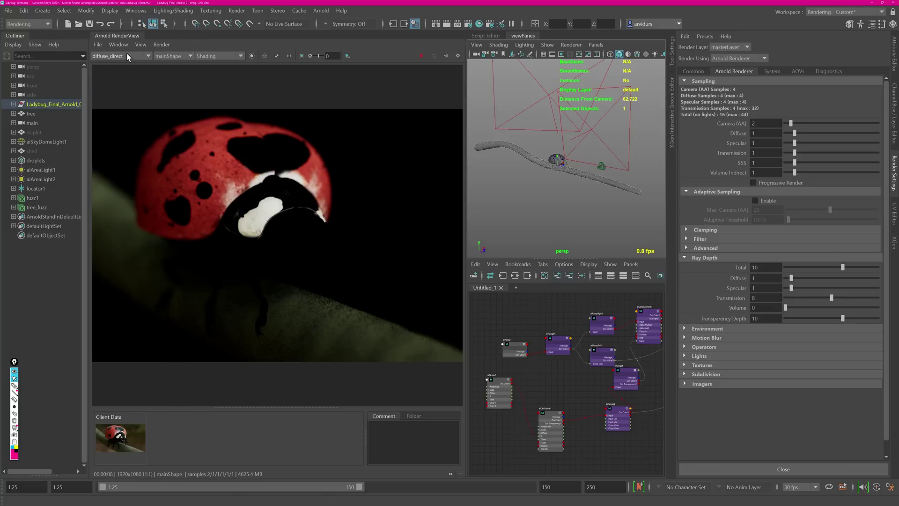
scroll(127, 54, "down", 1)
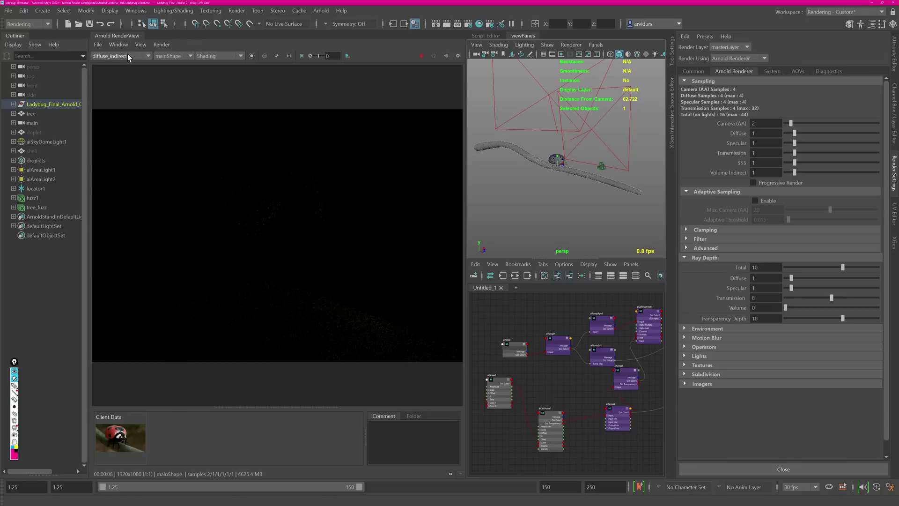
scroll(127, 54, "down", 3)
scroll(128, 57, "down", 1)
scroll(128, 54, "down", 1)
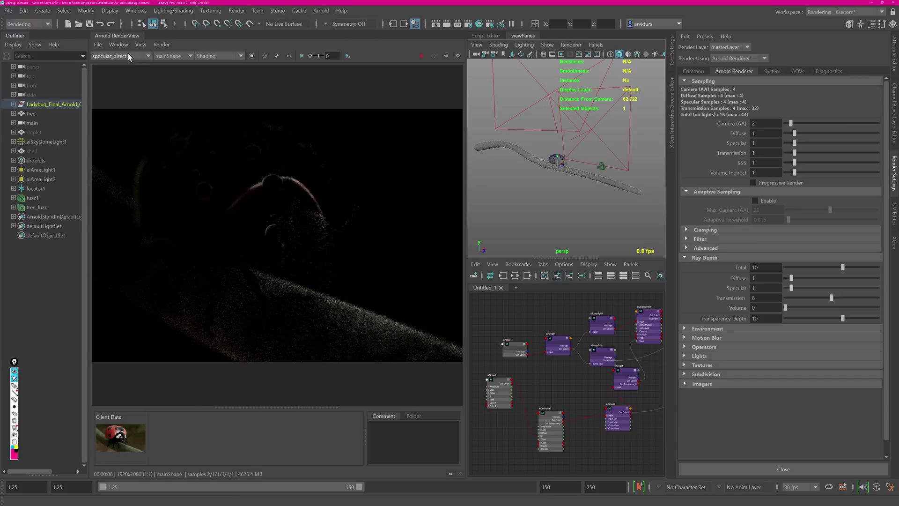
scroll(128, 55, "up", 1)
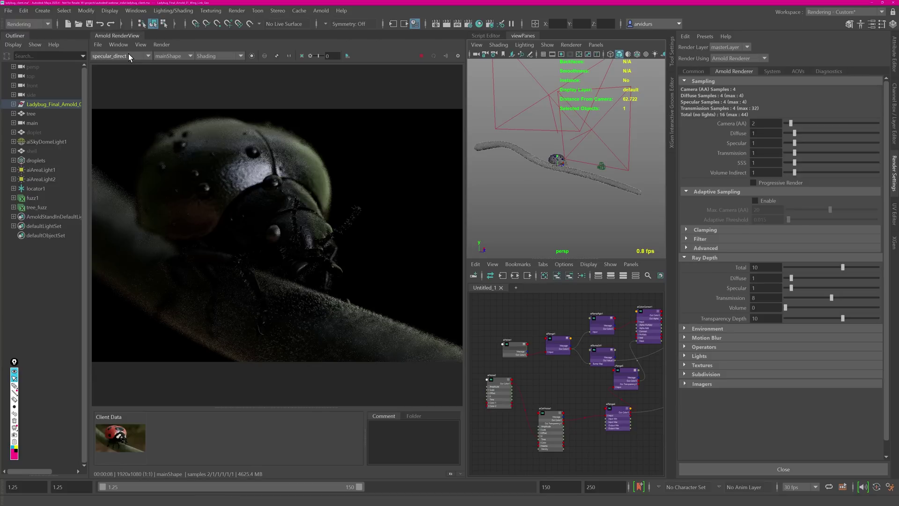
scroll(128, 56, "down", 1)
scroll(128, 55, "down", 1)
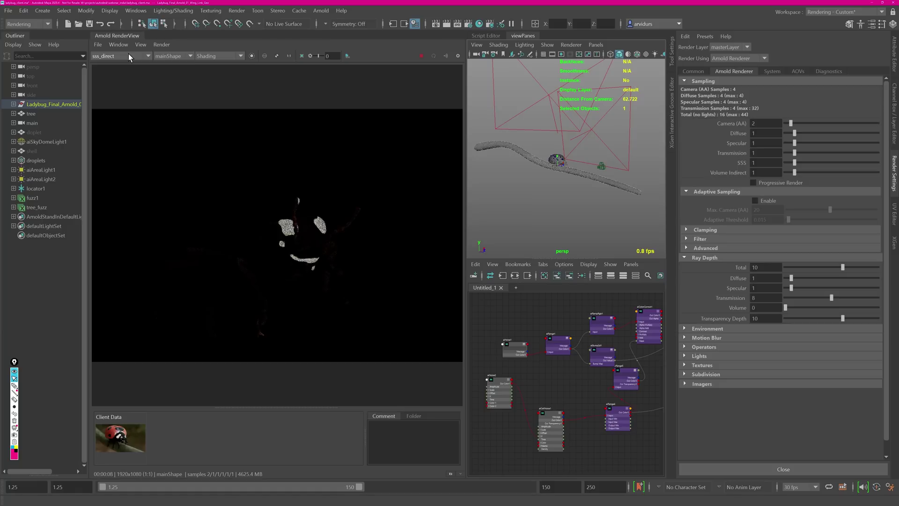
scroll(128, 56, "down", 1)
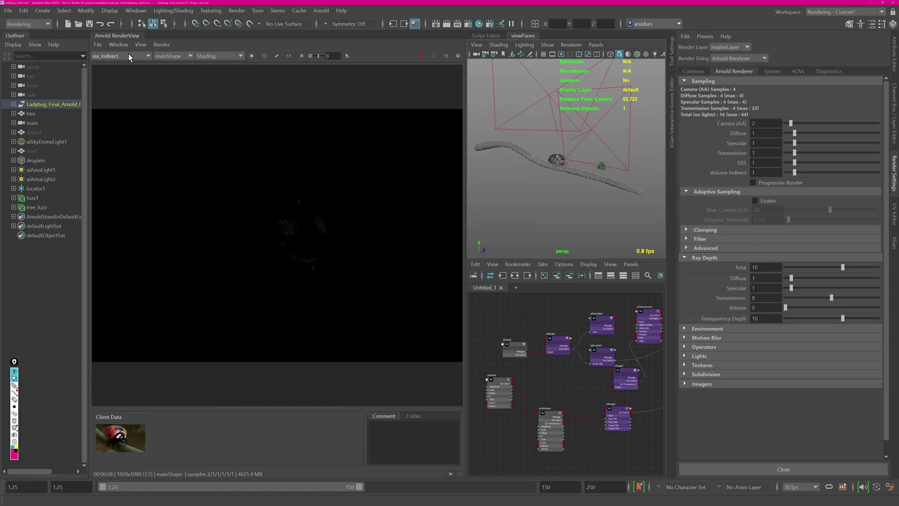
scroll(128, 55, "down", 1)
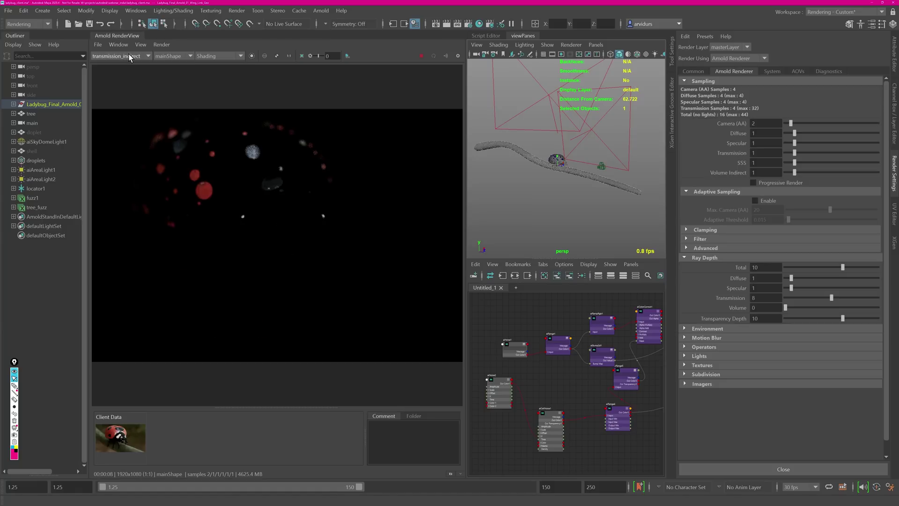
Step: Switch the render view to the raycount AOV
left_click(129, 56)
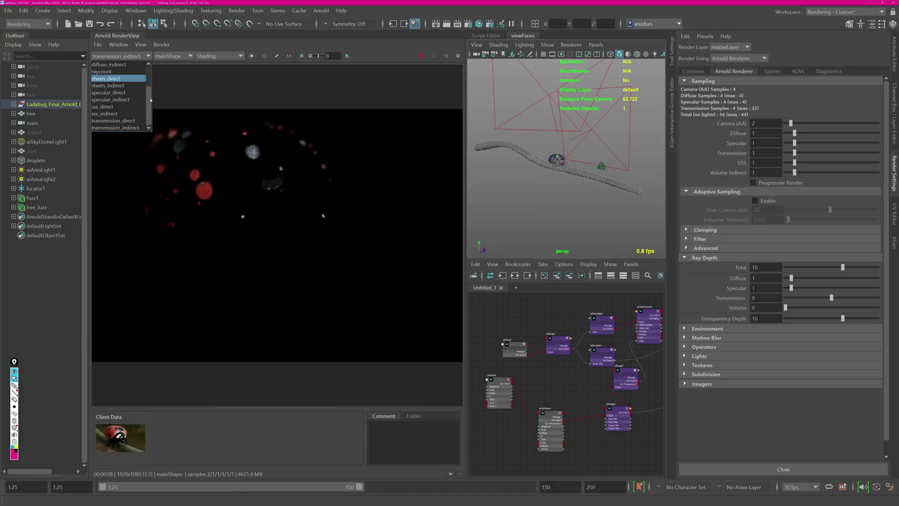
left_click_drag(151, 100, 149, 83)
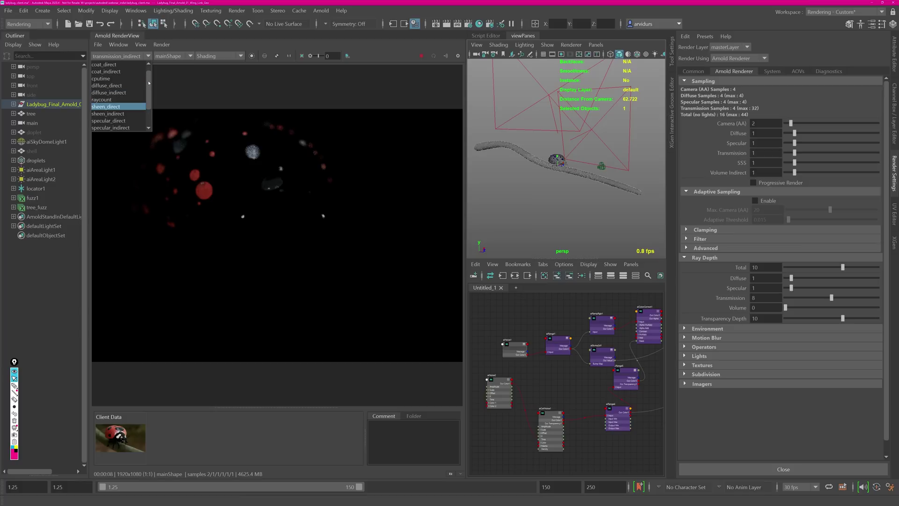
left_click(112, 100)
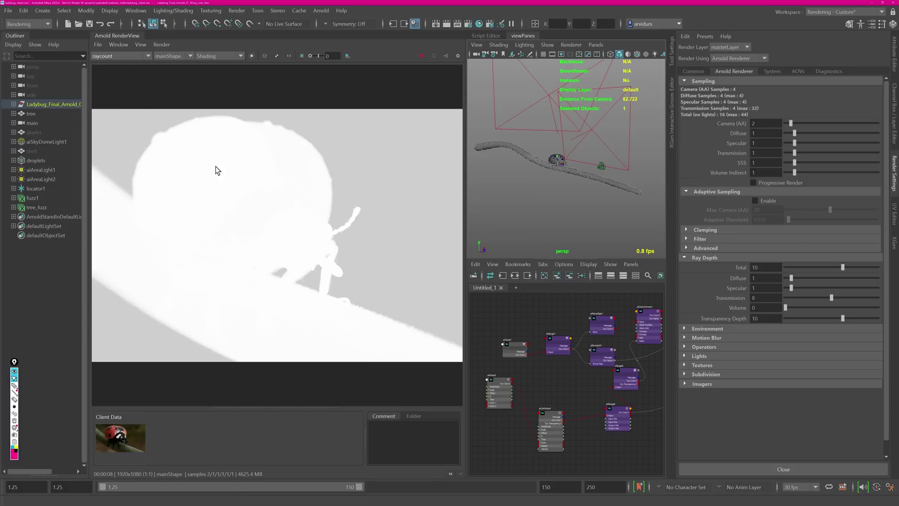
Step: Show the pixel values in the render view's status bar and lower the view exposure to -4.32
left_click(119, 45)
mouse_move(155, 75)
left_click(228, 75)
left_click_drag(318, 56, 313, 57)
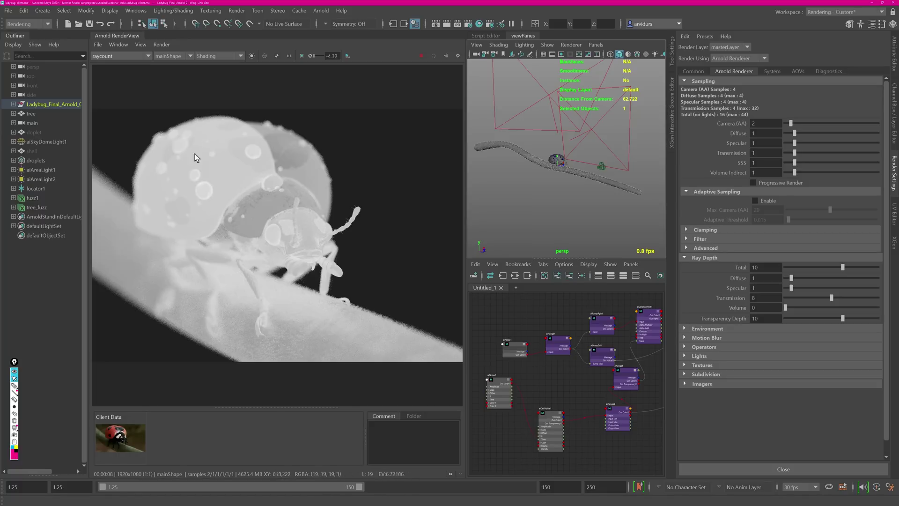
Step: Examine the cputime AOV at a view exposure of -5.00, and reset the exposure to 0
left_click(108, 56)
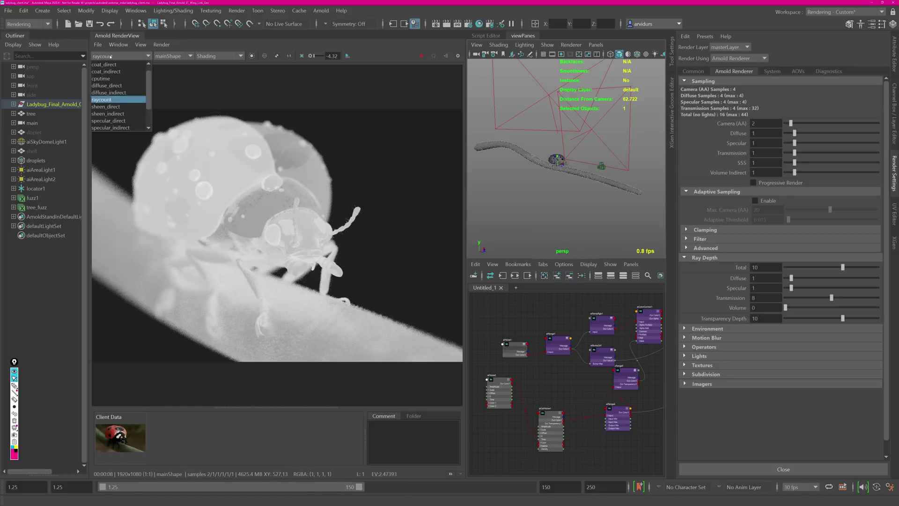
left_click(115, 79)
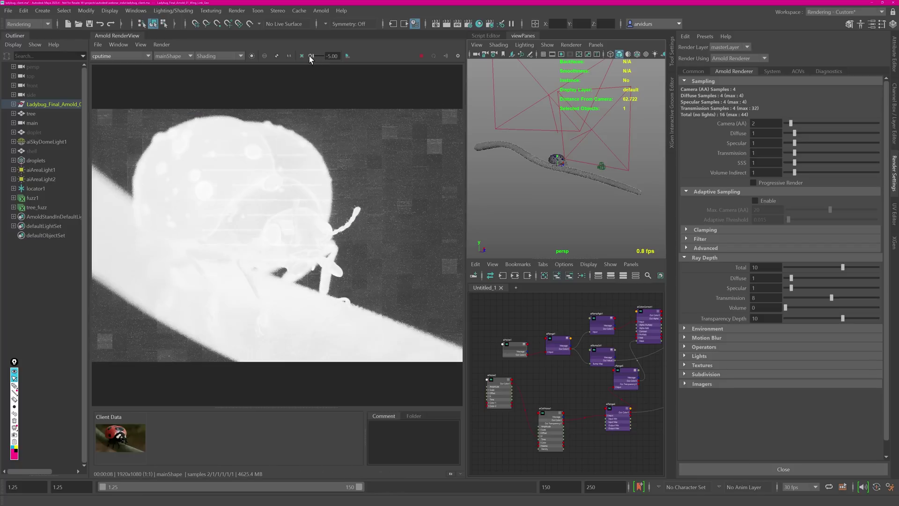
left_click(309, 55)
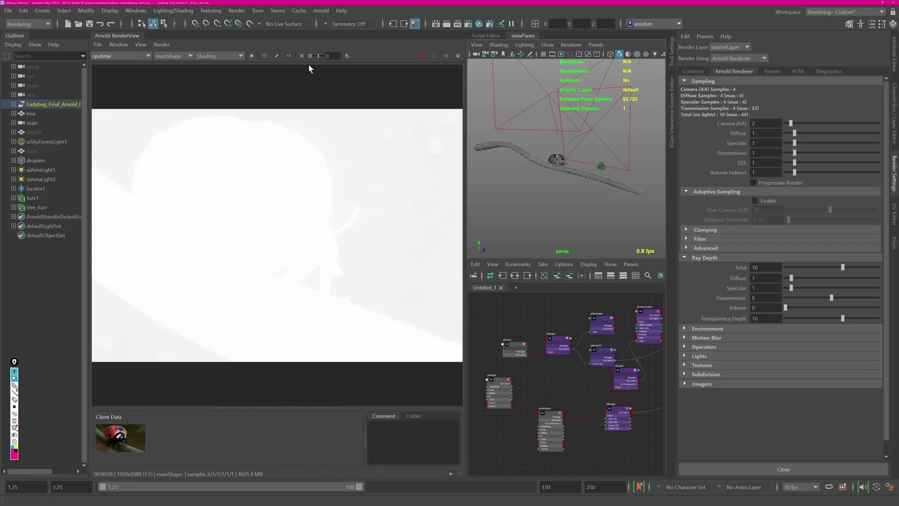
Step: Return to the raycount AOV and lower the view exposure to compare ray counts across the image
left_click(111, 57)
left_click(105, 99)
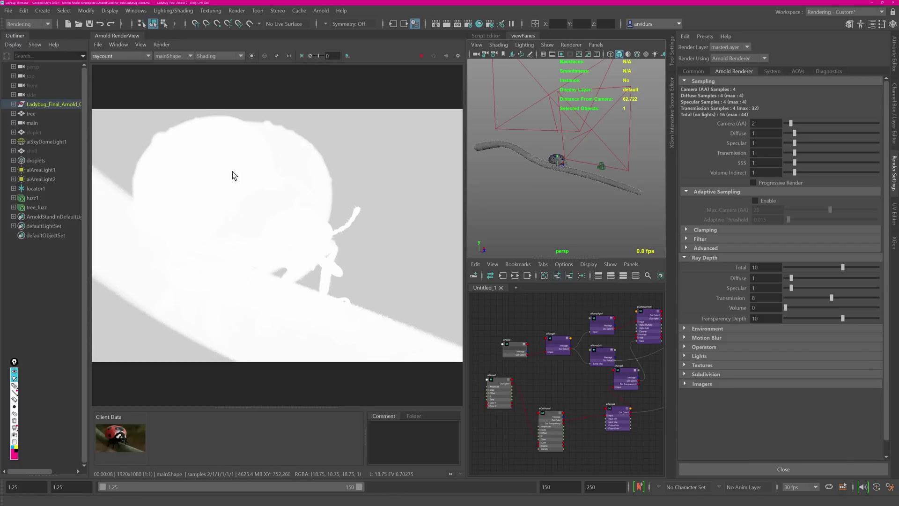
left_click_drag(319, 59, 313, 59)
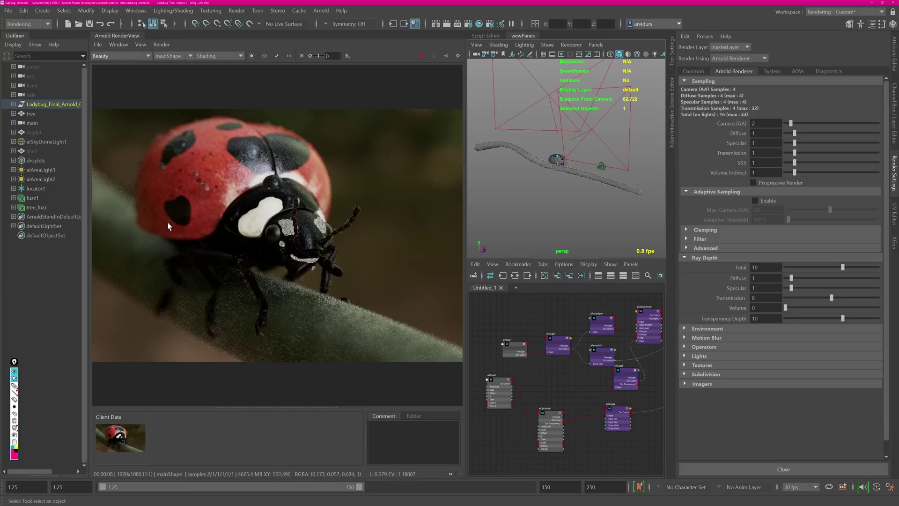
Step: Draw a render region over the blurred branch and the adjoining edge of the red shell
scroll(167, 221, "up", 1)
middle_click_drag(220, 195, 343, 195)
scroll(343, 195, "up", 5)
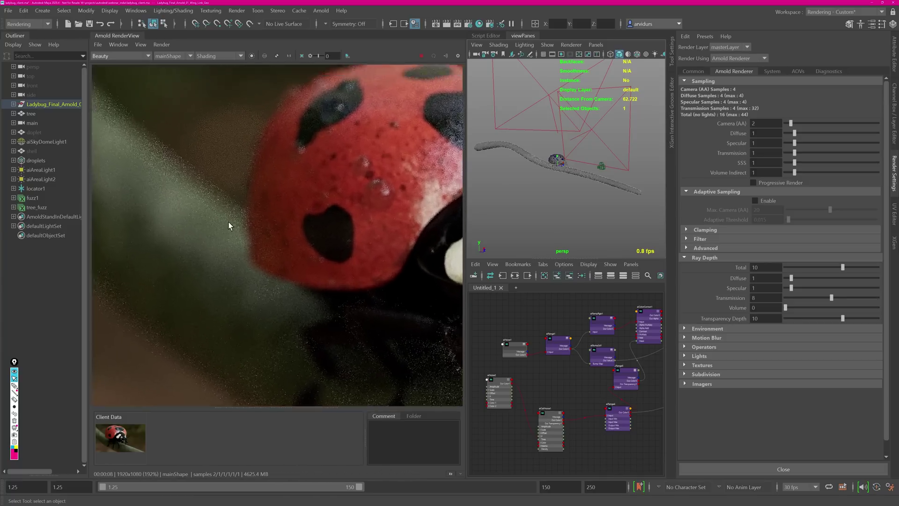
left_click_drag(163, 163, 302, 295, "ctrl")
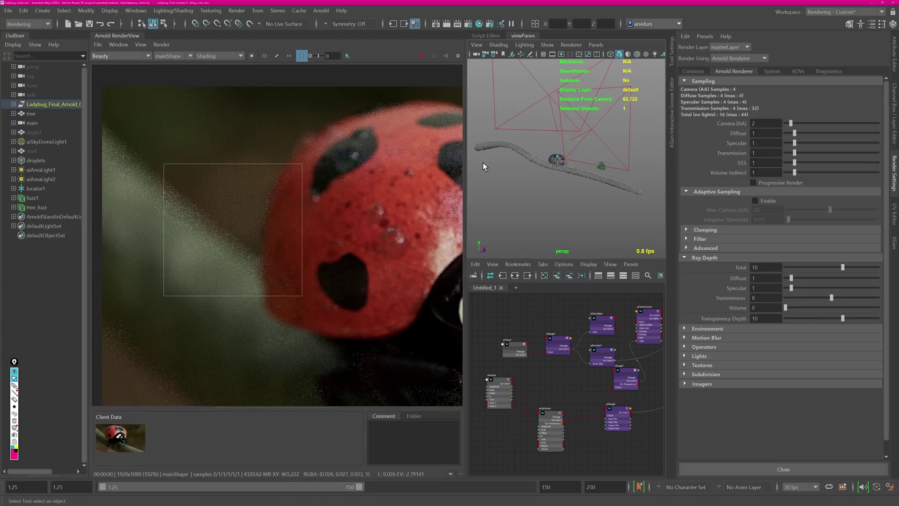
Step: Set the Camera (AA) samples to 4 and re-render the branch region with a full scene update
left_click(761, 123)
type("4")
key("Tab")
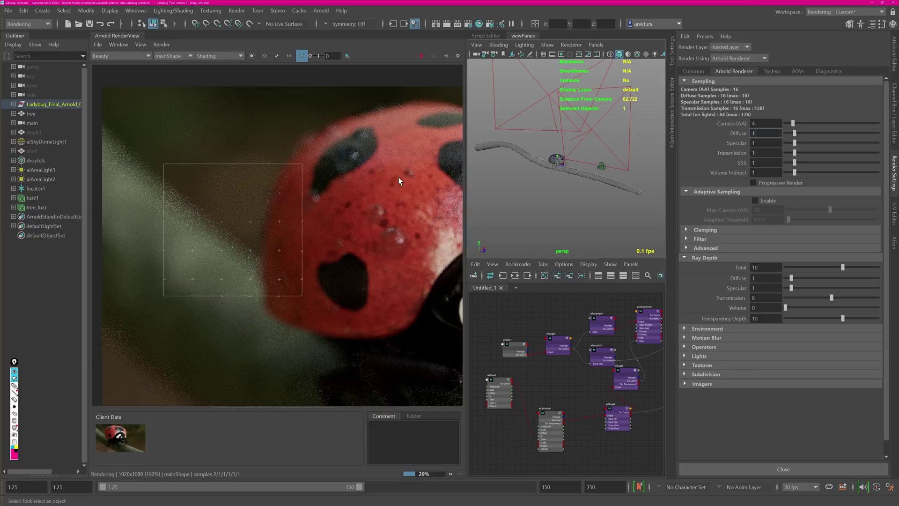
left_click(161, 44)
left_click(213, 113)
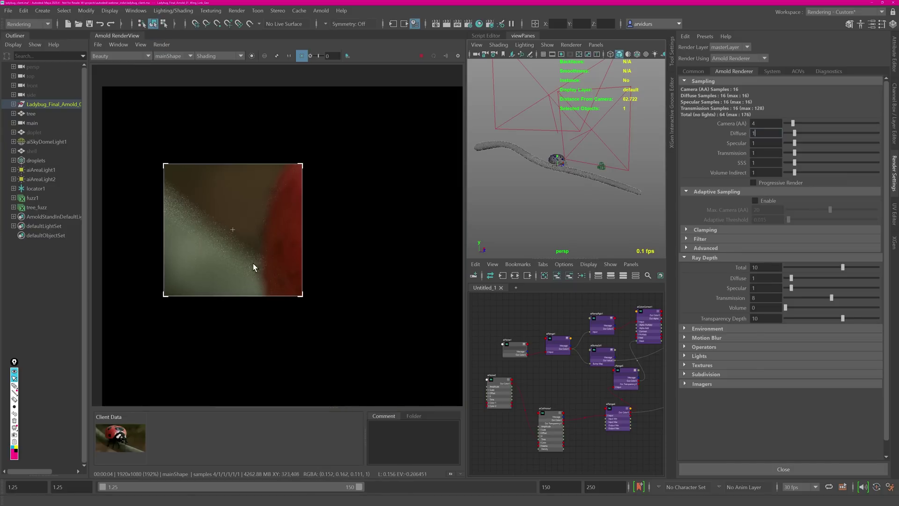
Step: Render the full frame with the render region turned off and review the whole ladybug
scroll(328, 263, "down", 2)
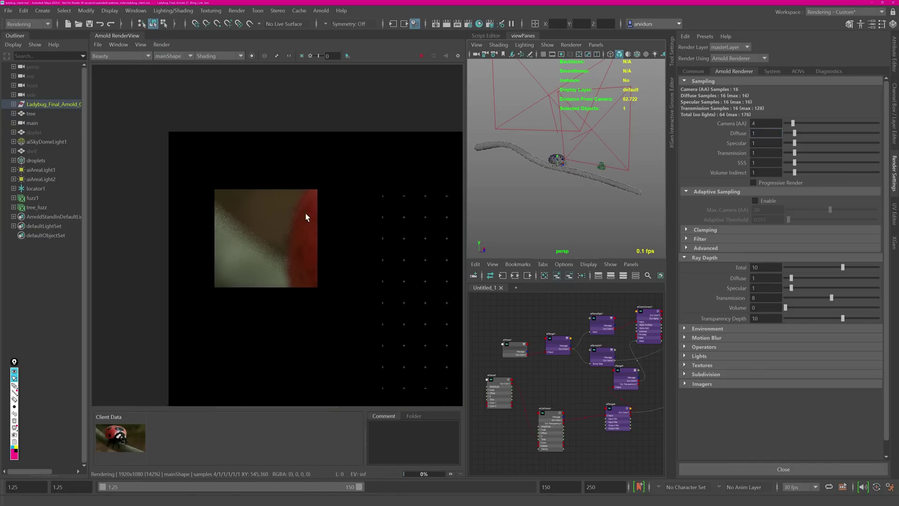
middle_click_drag(305, 213, 256, 193, "alt")
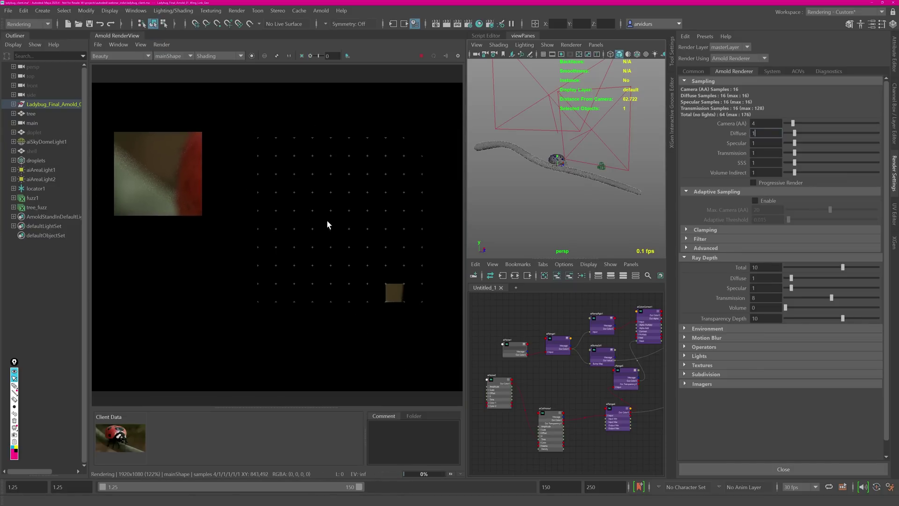
scroll(319, 192, "down", 2)
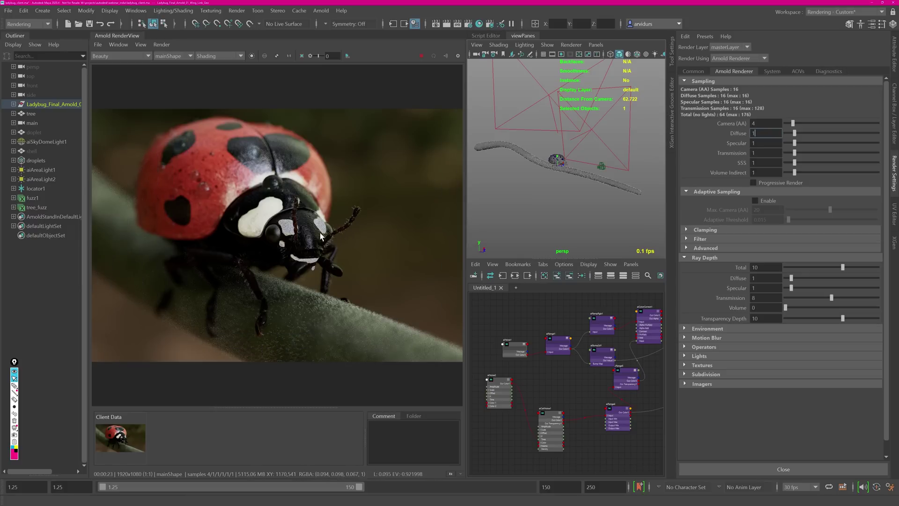
Step: Draw a tall, narrow render region over the white patch and antenna on the ladybug's head
scroll(401, 230, "up", 2)
scroll(306, 218, "up", 4)
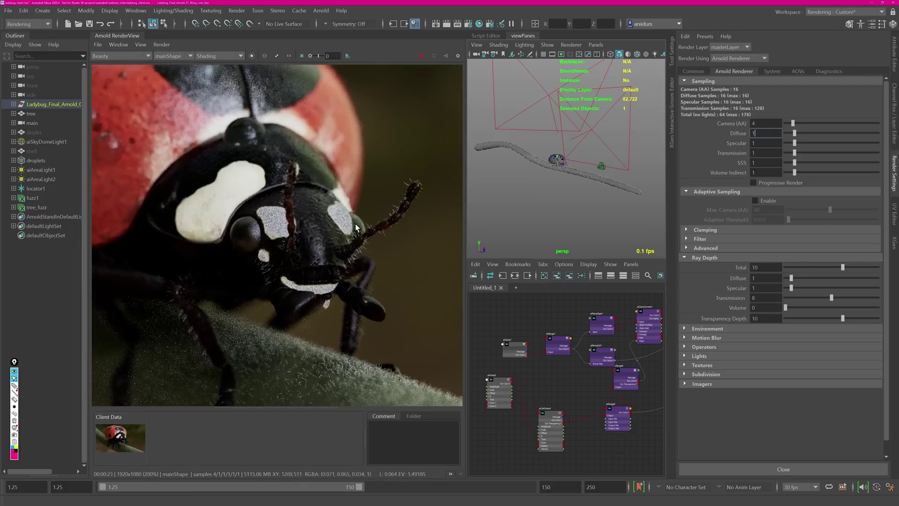
left_click_drag(239, 143, 297, 276)
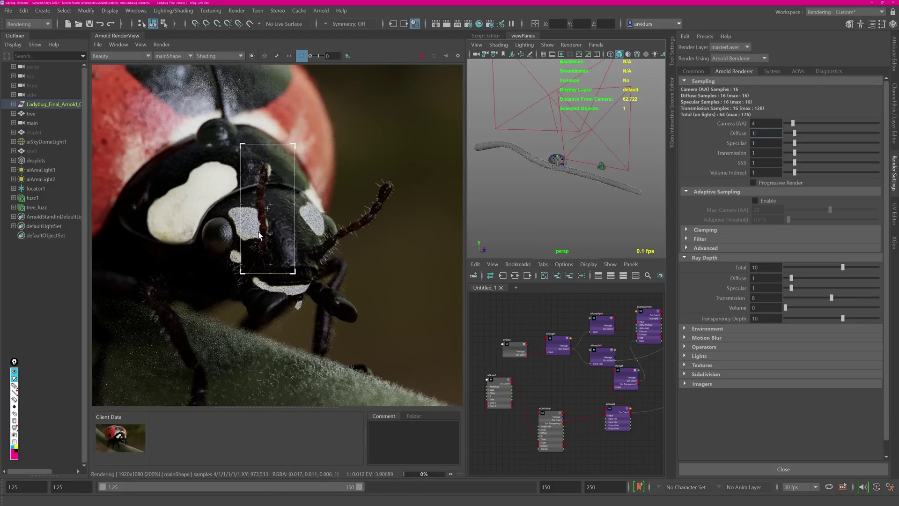
scroll(294, 195, "up", 2)
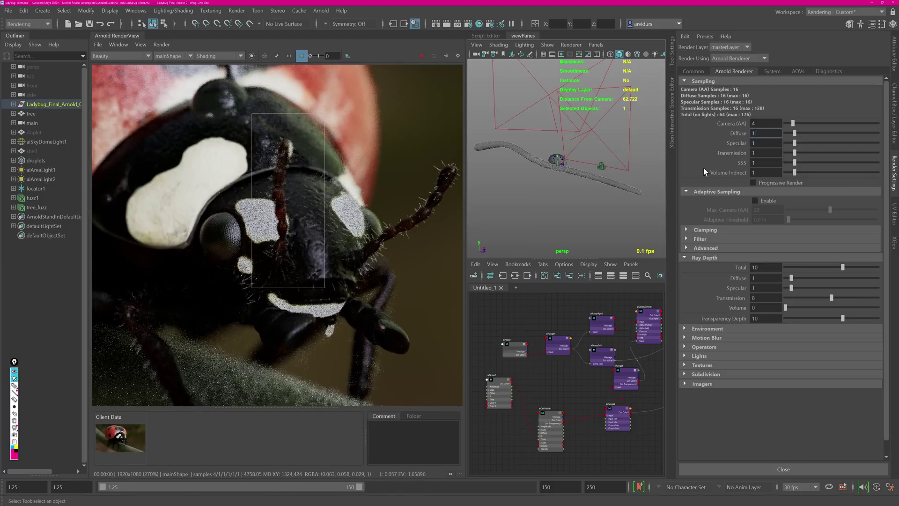
Step: Set the SSS samples to 3
double_click(765, 163)
type("3")
left_click(762, 153)
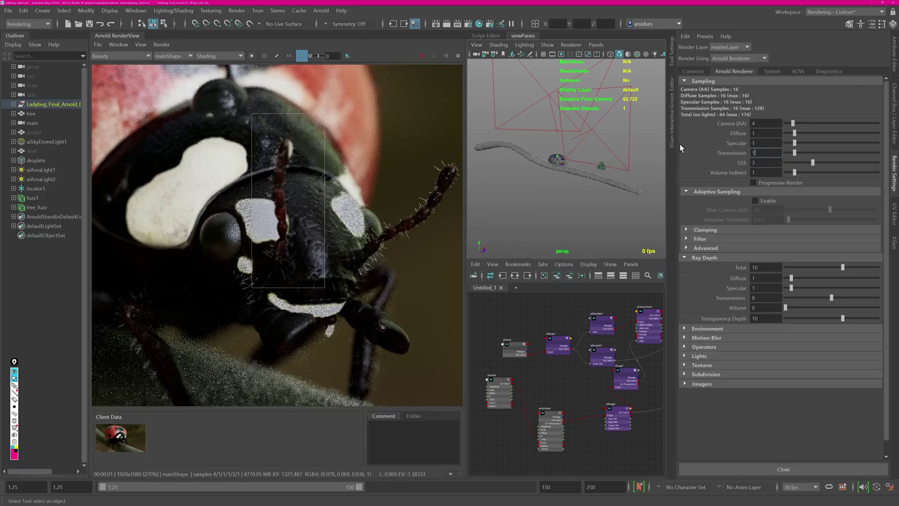
Step: Set both the Specular and the Diffuse samples to 2
key("shift+Tab")
type("2")
key("shift+Tab")
type("2")
key("Tab")
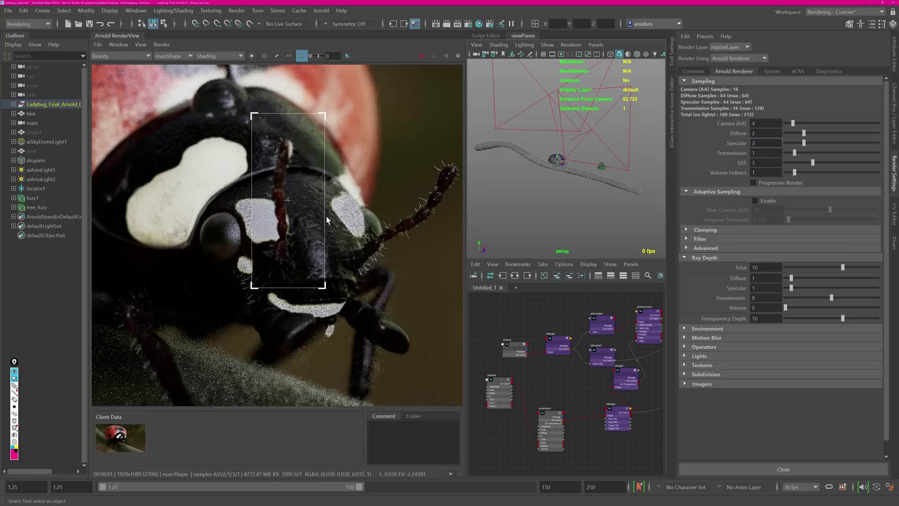
Step: Draw a render region over the out-of-focus branch and the adjoining rear edge of the red shell
scroll(313, 219, "down", 2)
middle_click_drag(255, 294, 240, 187)
left_click_drag(226, 220, 336, 309)
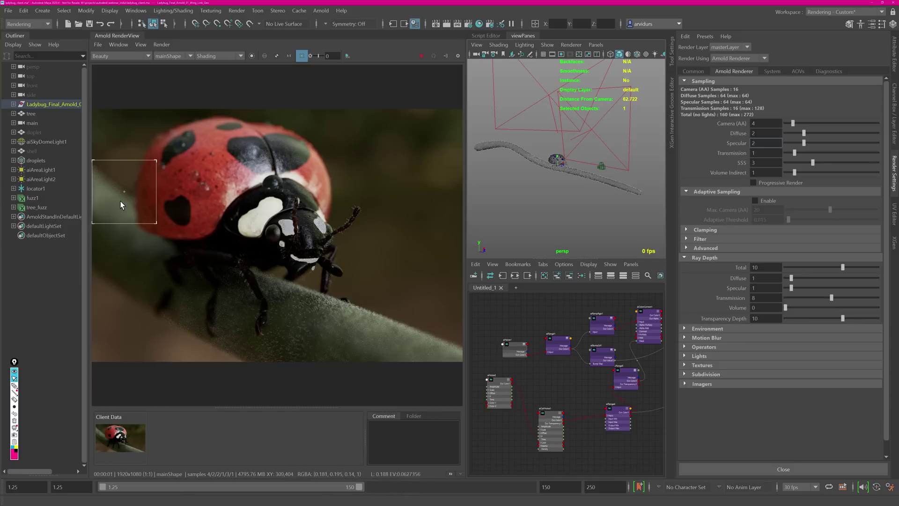
scroll(120, 201, "up", 5)
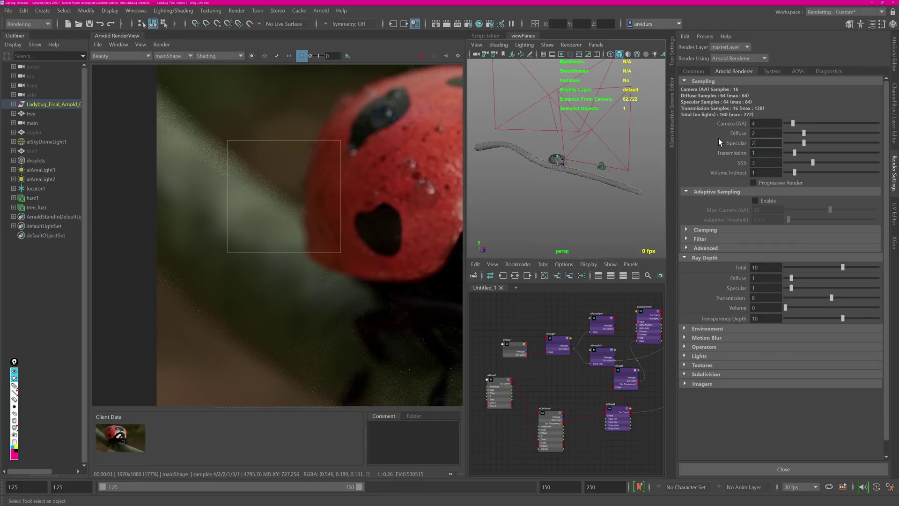
Step: Set the Camera (AA) samples to 8 and re-render the region with a full scene update
left_click_drag(763, 124, 729, 124)
type("8")
key("Return")
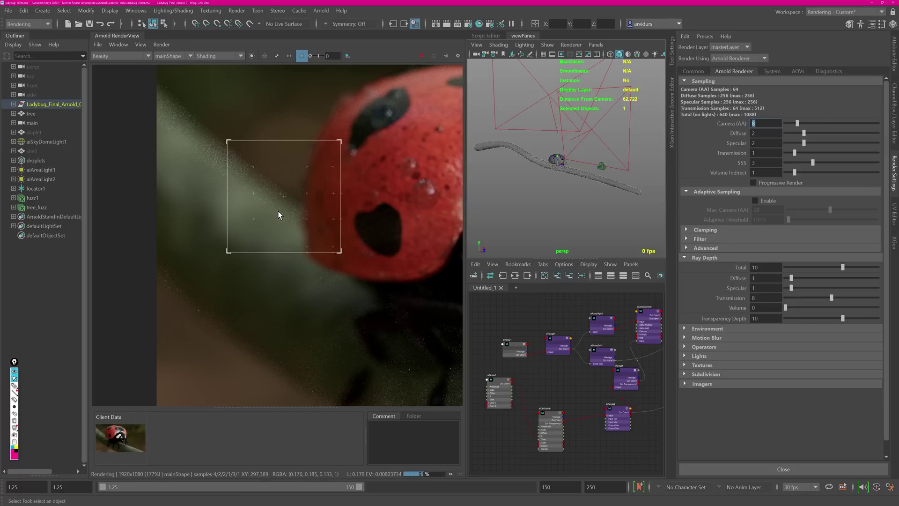
left_click(162, 44)
left_click(183, 115)
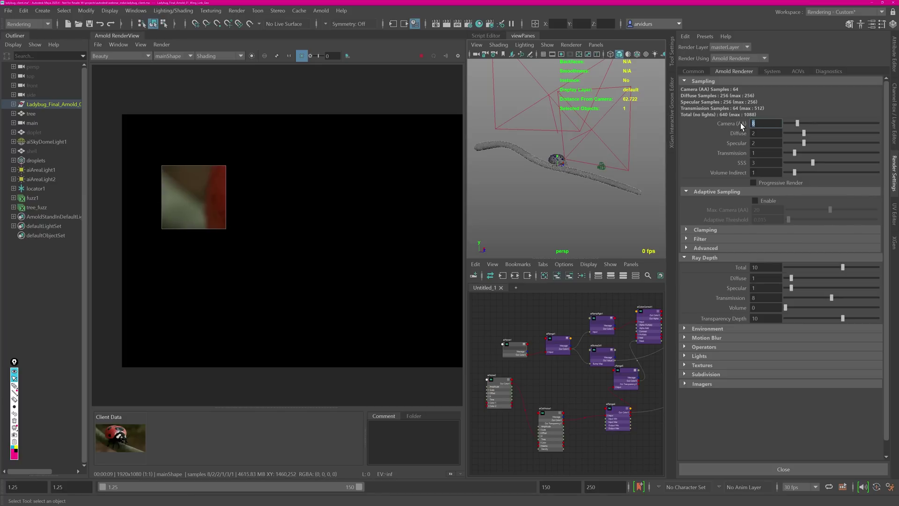
Step: Set the Diffuse and Specular samples to 1 and the SSS samples to 2
left_click(767, 133)
type("1")
key("Tab")
type("1")
left_click(750, 163)
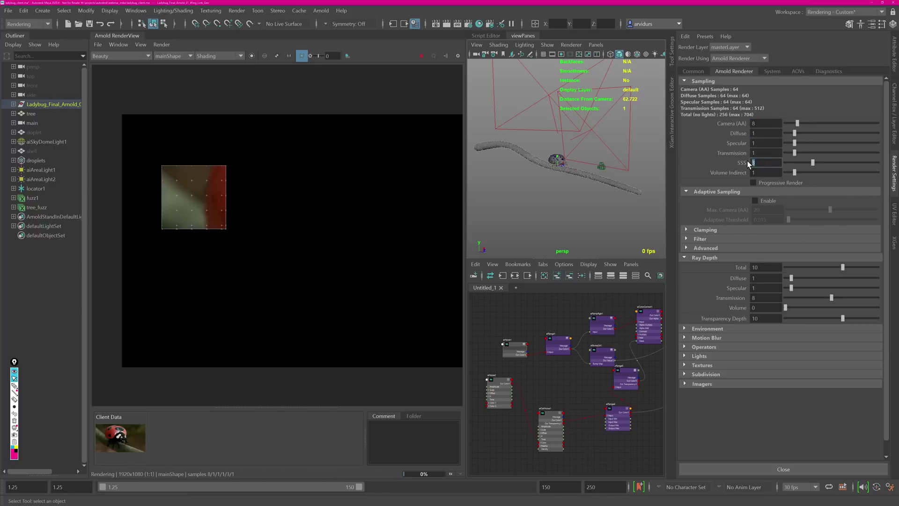
type("2")
key("shift+Tab")
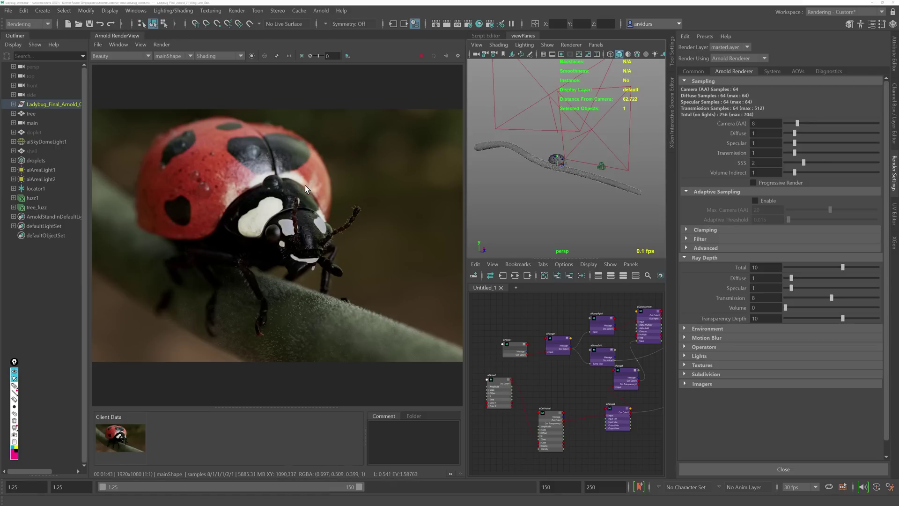
Step: Inspect the diffuse_direct and diffuse_indirect AOVs of the full-frame render for noise
left_click(120, 56)
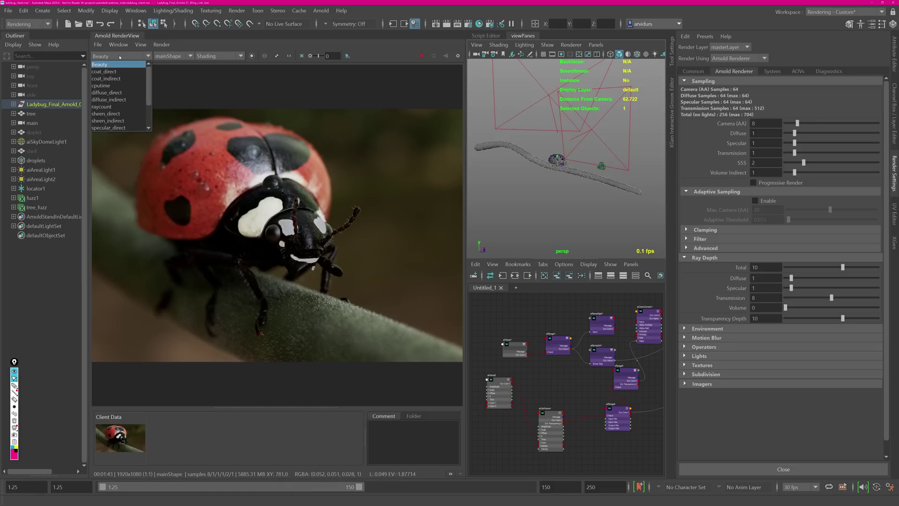
left_click(121, 93)
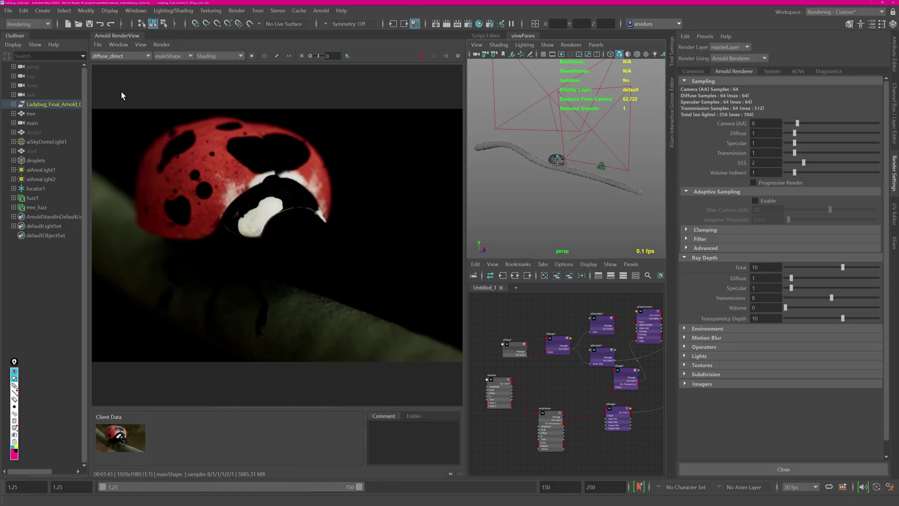
left_click(120, 56)
left_click(119, 100)
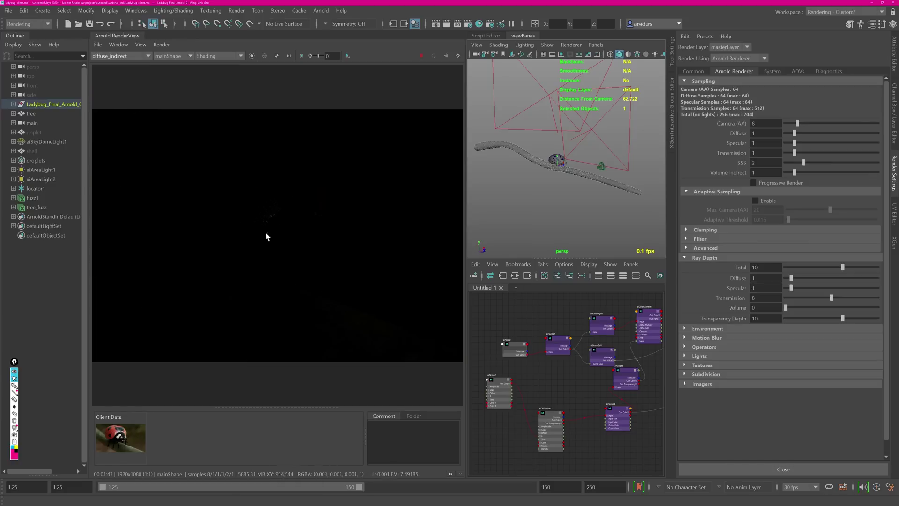
Step: Inspect the specular_direct and specular_indirect AOVs of the render for noise
left_click(141, 56)
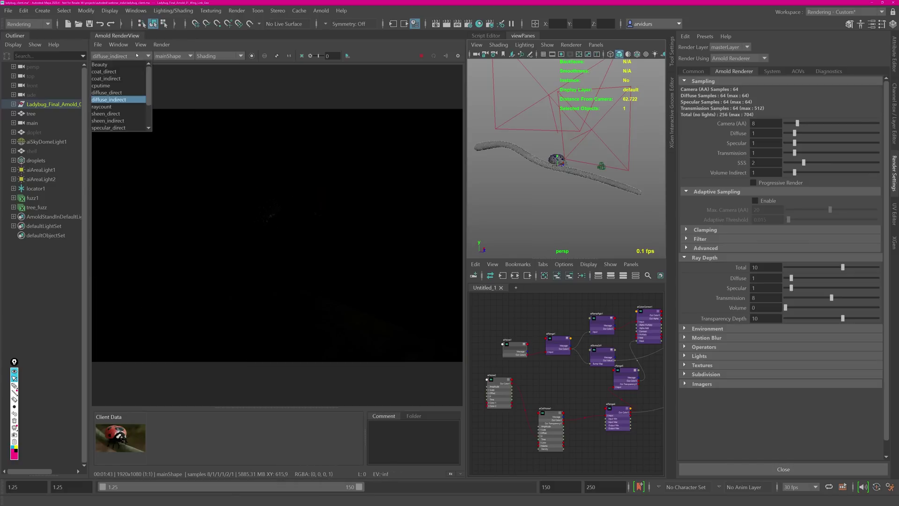
scroll(150, 96, "down", 3)
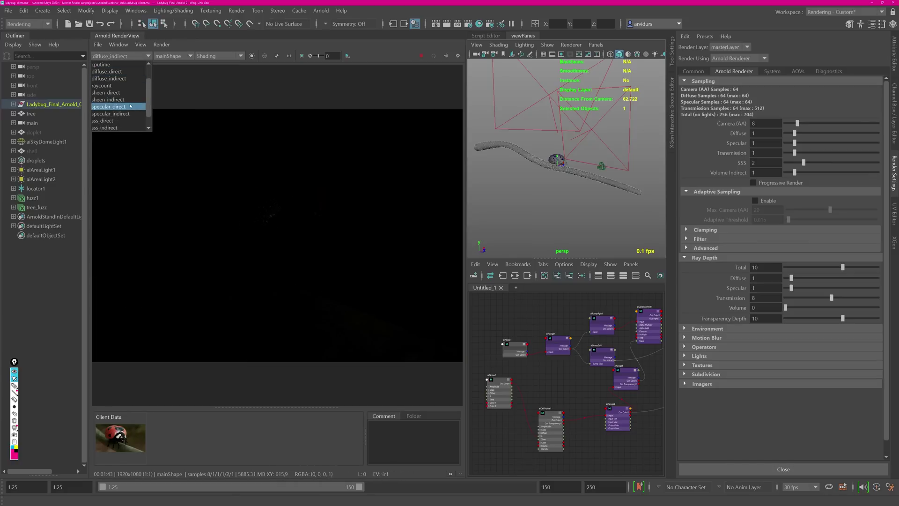
left_click(137, 116)
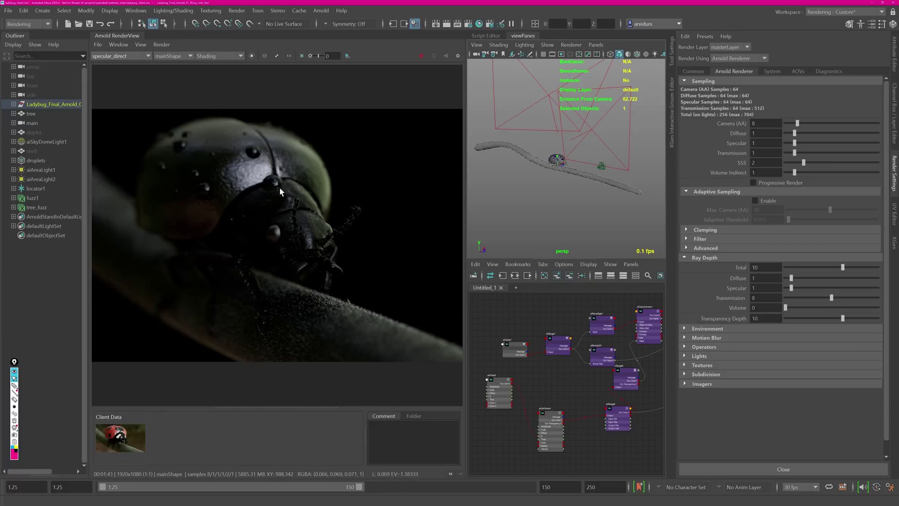
left_click(133, 57)
left_click(125, 113)
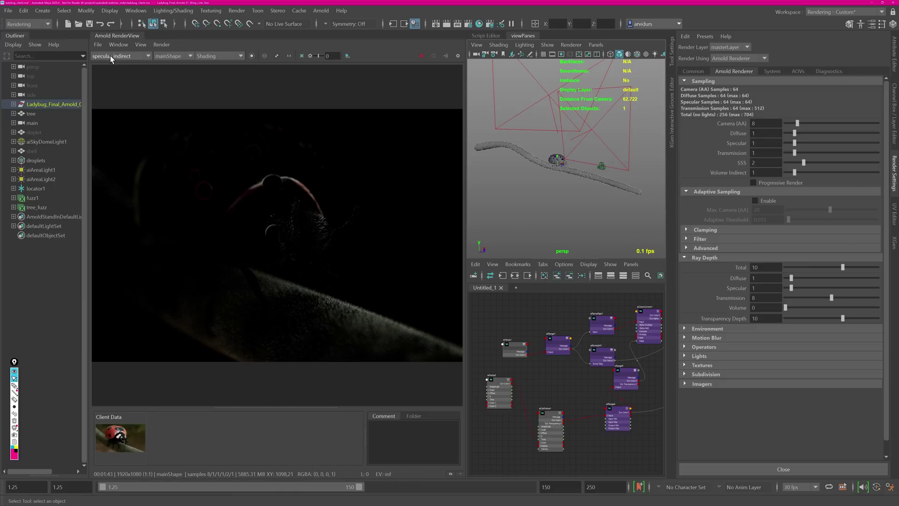
Step: Inspect the sss_direct and sss_indirect AOVs of the render for noise
left_click(129, 57)
left_click(129, 56)
left_click(129, 57)
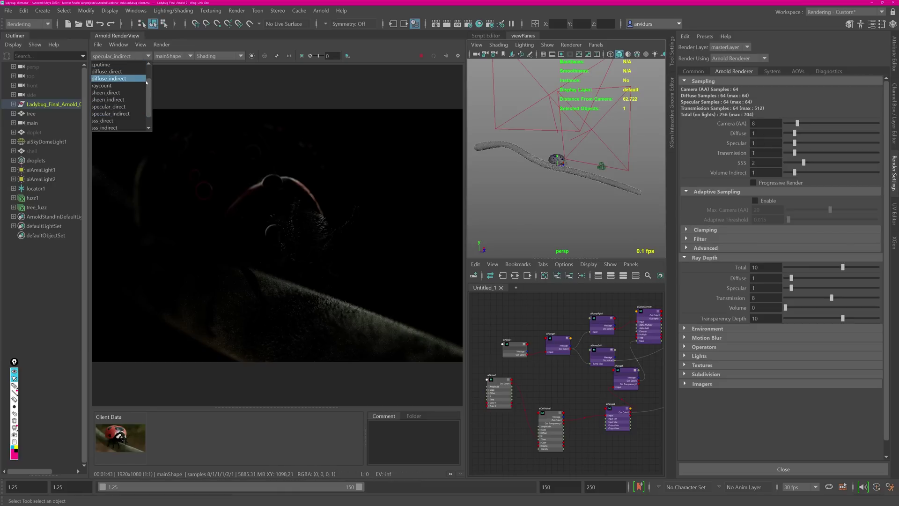
left_click(132, 102)
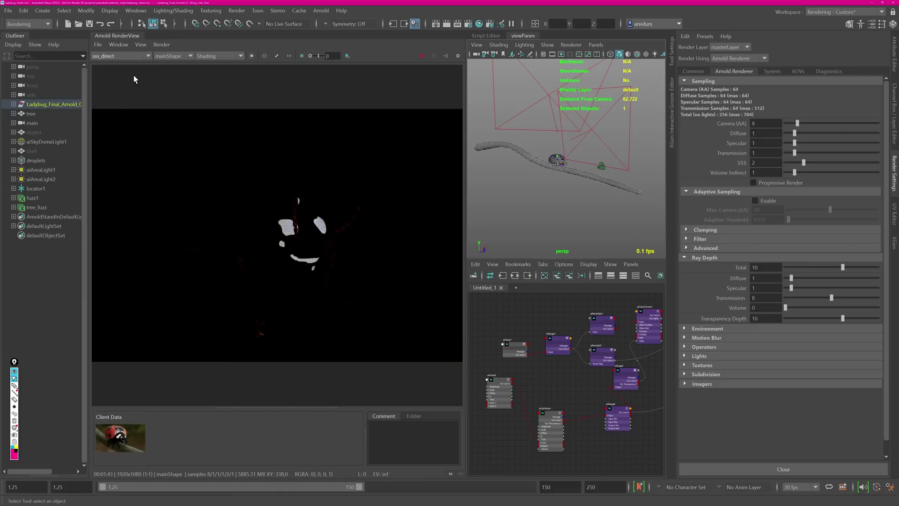
left_click(129, 56)
left_click(124, 117)
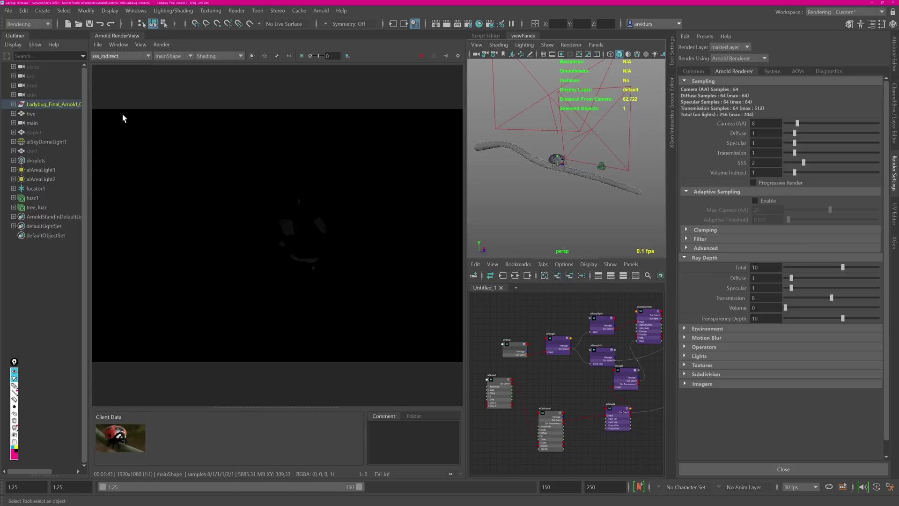
Step: Switch the render display back to the Beauty pass
left_click(125, 56)
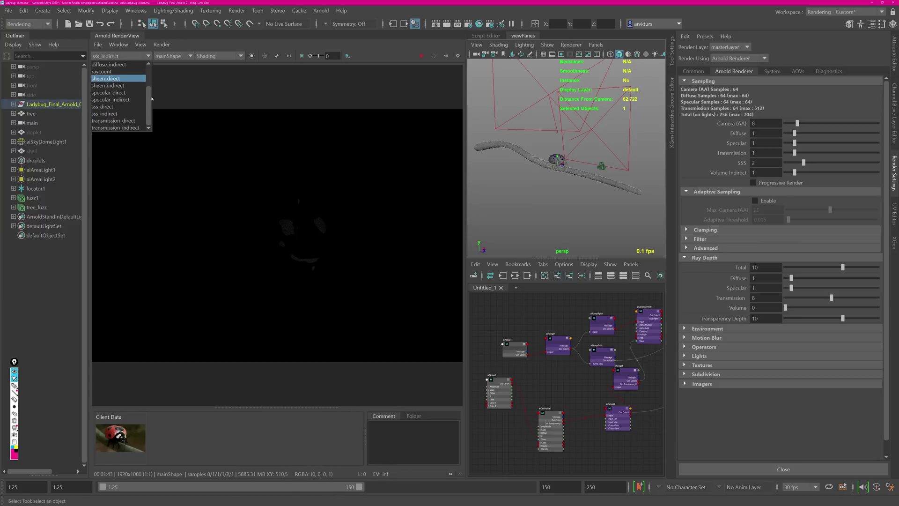
left_click(126, 64)
left_click(123, 56)
scroll(129, 94, "up", 2)
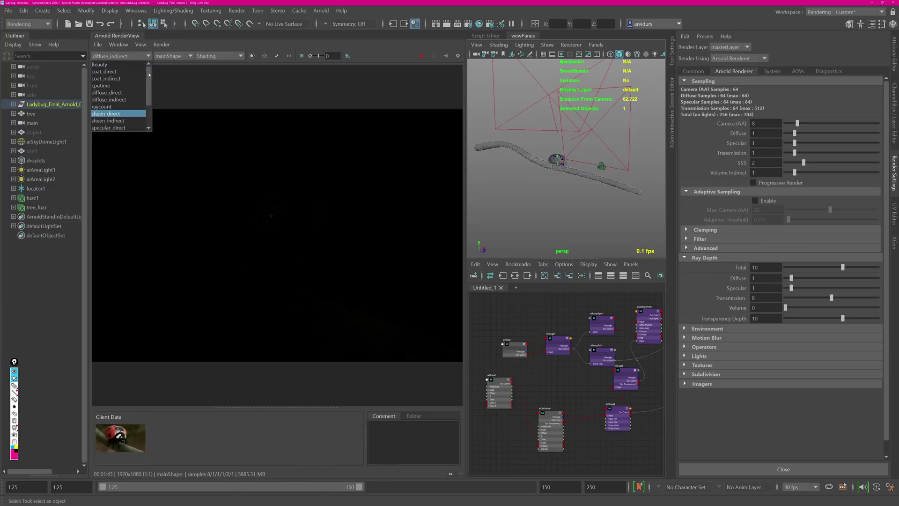
left_click(131, 66)
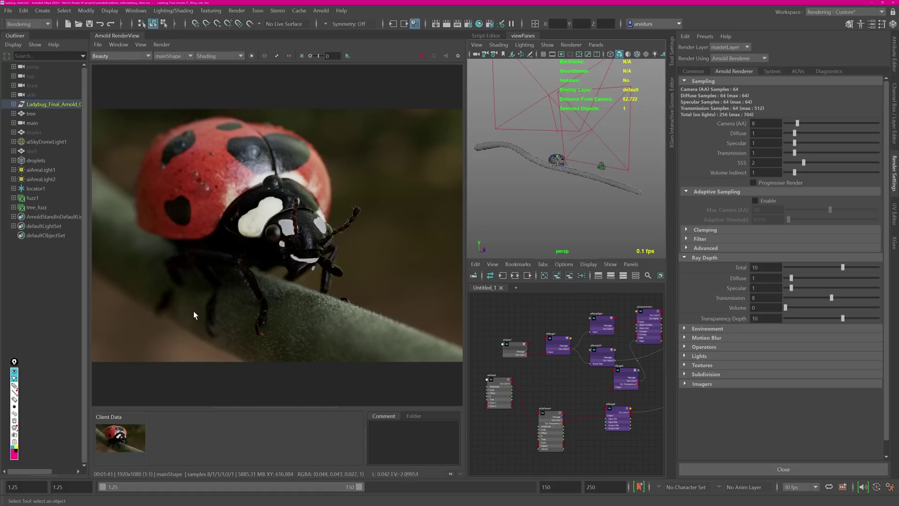
Step: Draw a render region over the ladybug's legs on the fuzzy branch and set the Specular samples to 2
scroll(191, 338, "up", 6)
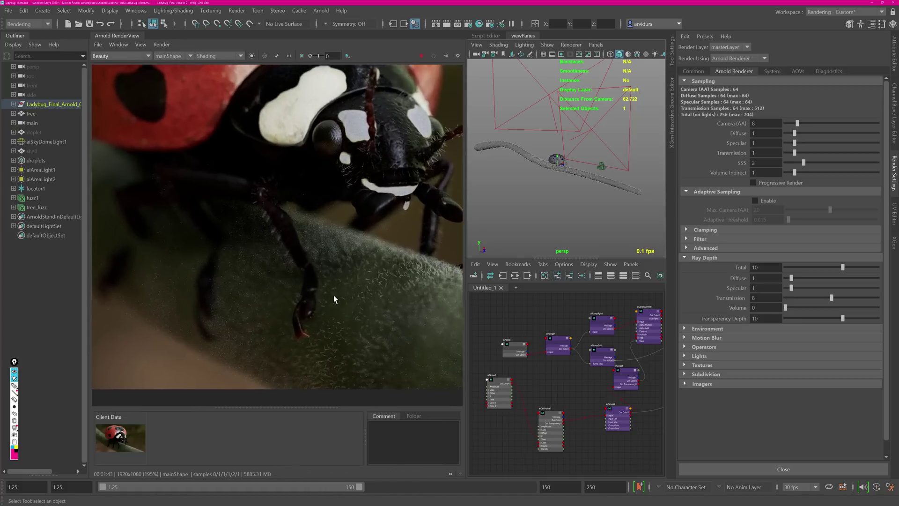
left_click_drag(162, 165, 401, 357, "ctrl")
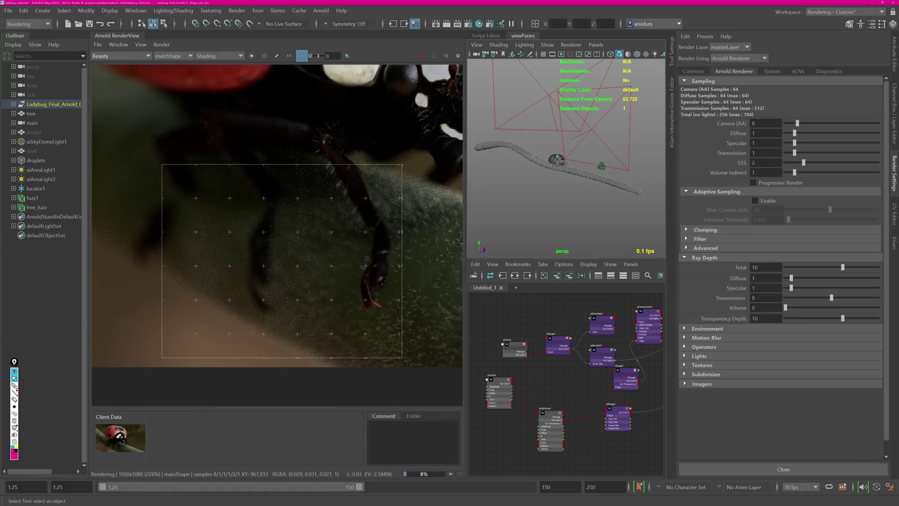
left_click(764, 143)
type("2")
key("Return")
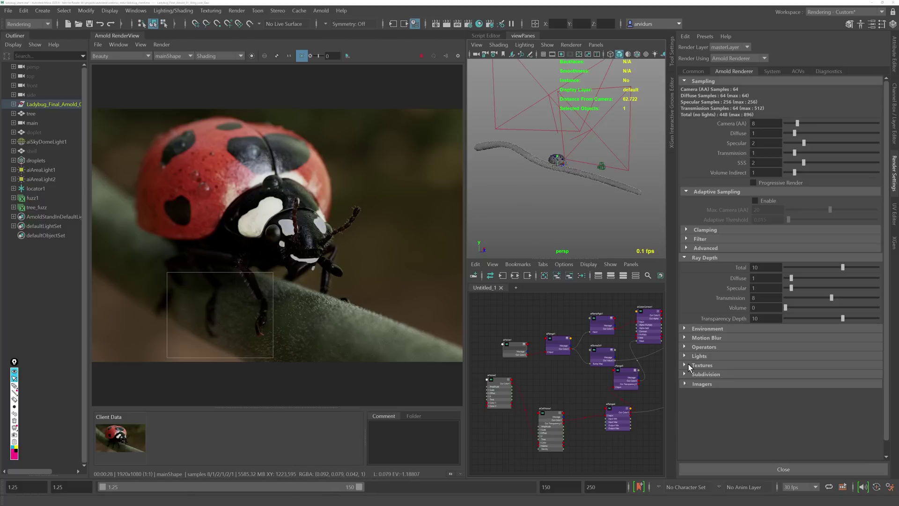
Step: Add a Denoiser Noise imager to the Arnold render settings
left_click(686, 384)
left_click(718, 400)
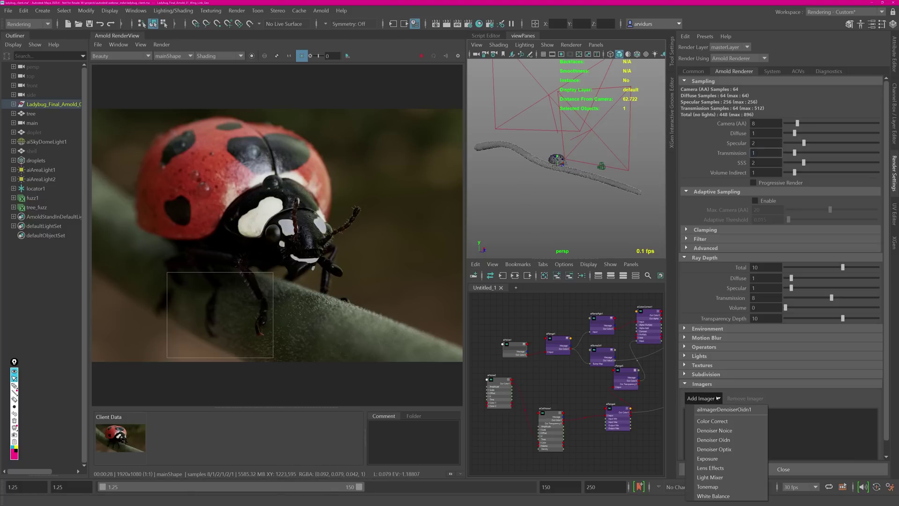
left_click(714, 430)
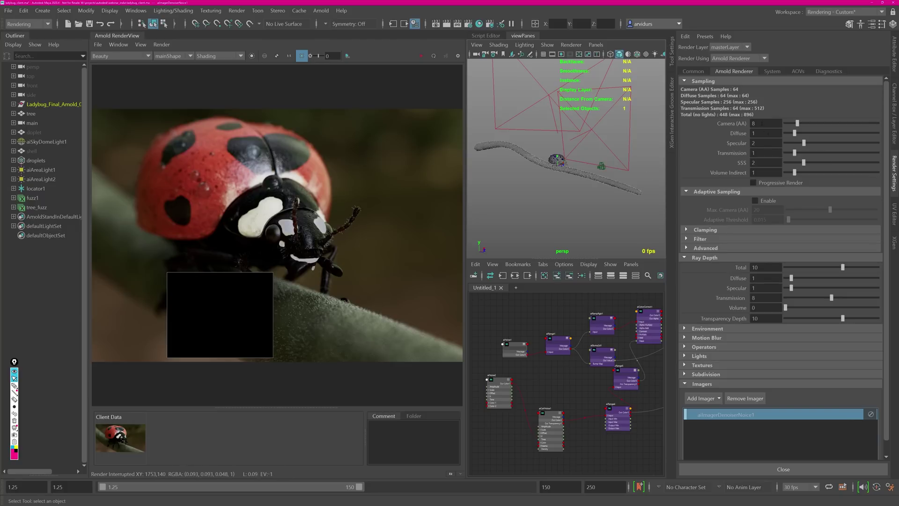
Step: Render the full frame with the Camera (AA) samples set to 2 and stop the live IPR session
double_click(765, 124)
left_click(766, 133)
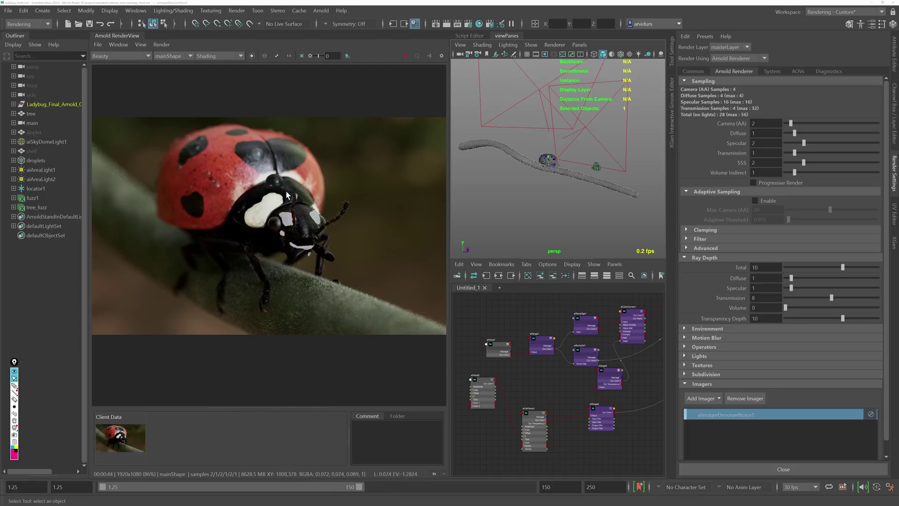
left_click(405, 56)
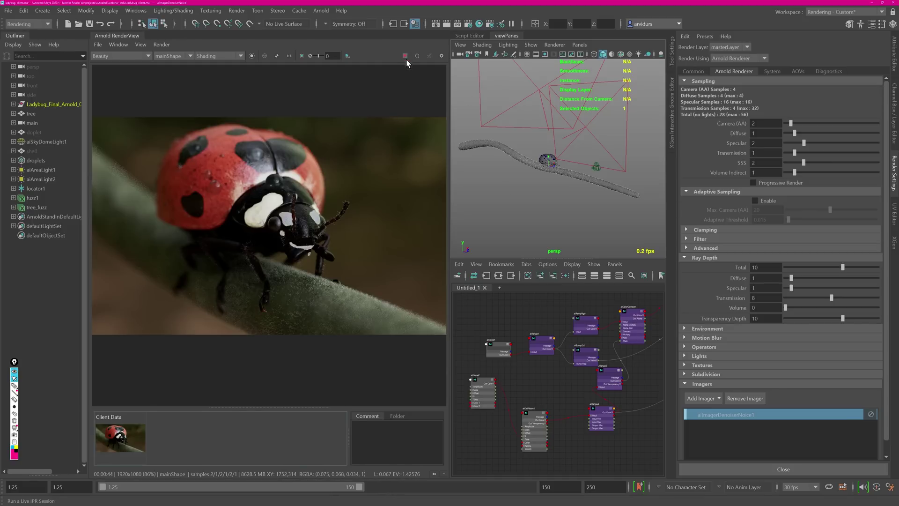
Step: Enable Adaptive Sampling and set Max. Camera (AA) to 10
left_click(756, 200)
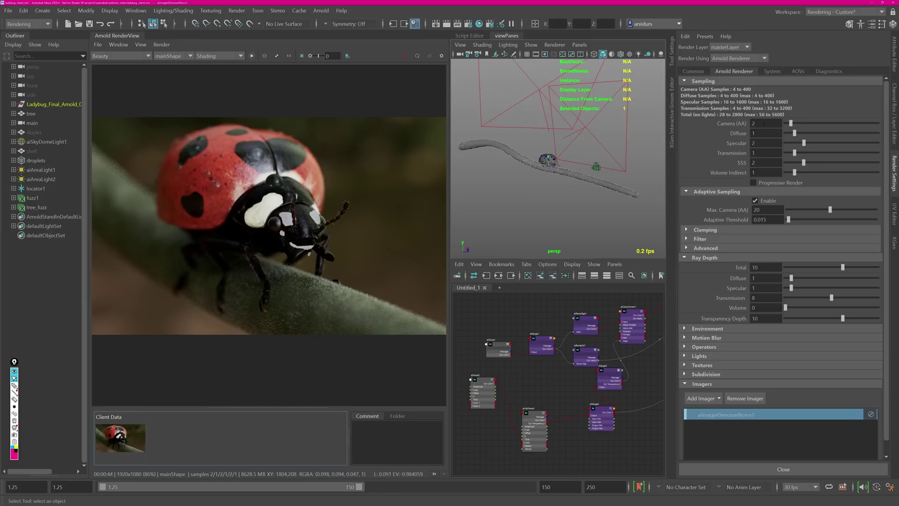
left_click(759, 210)
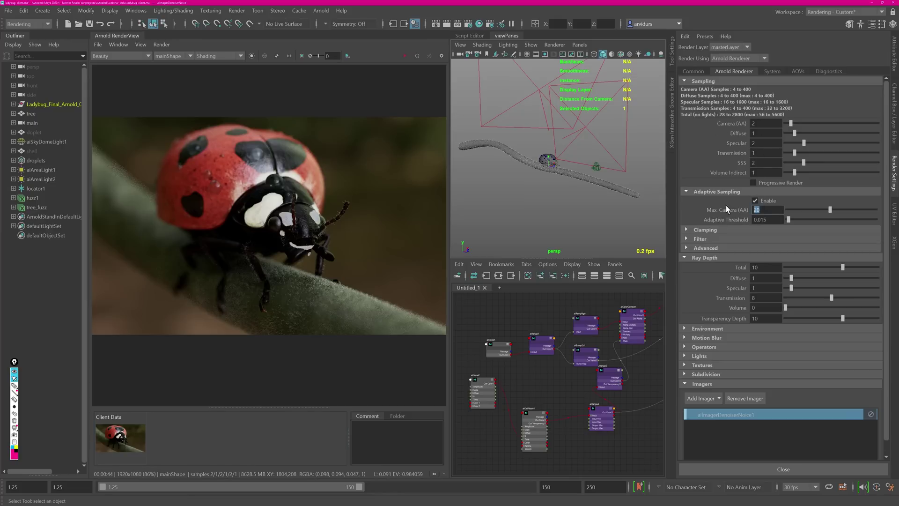
type("10")
key("Return")
Step: Set the Adaptive Threshold to 0.05
left_click(759, 124)
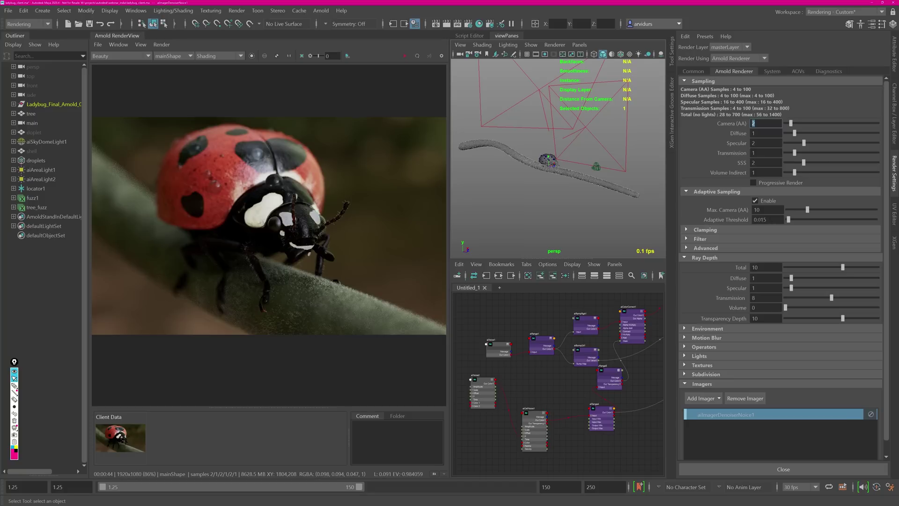
left_click_drag(758, 220, 773, 220)
double_click(759, 210)
double_click(762, 124)
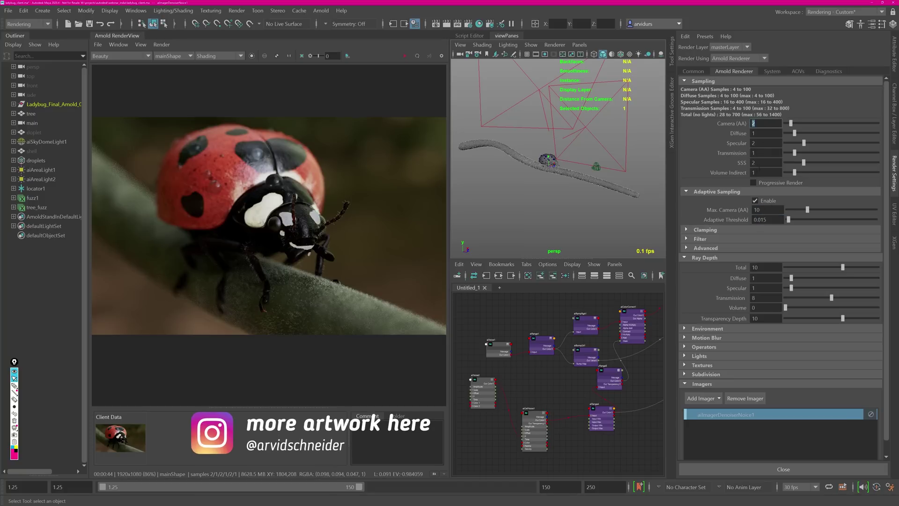
left_click_drag(760, 220, 767, 220)
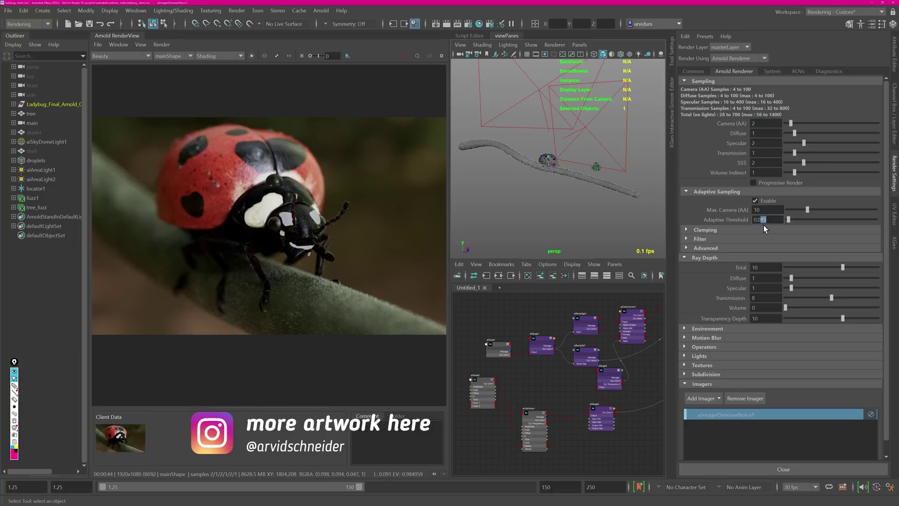
type("5")
key("Return")
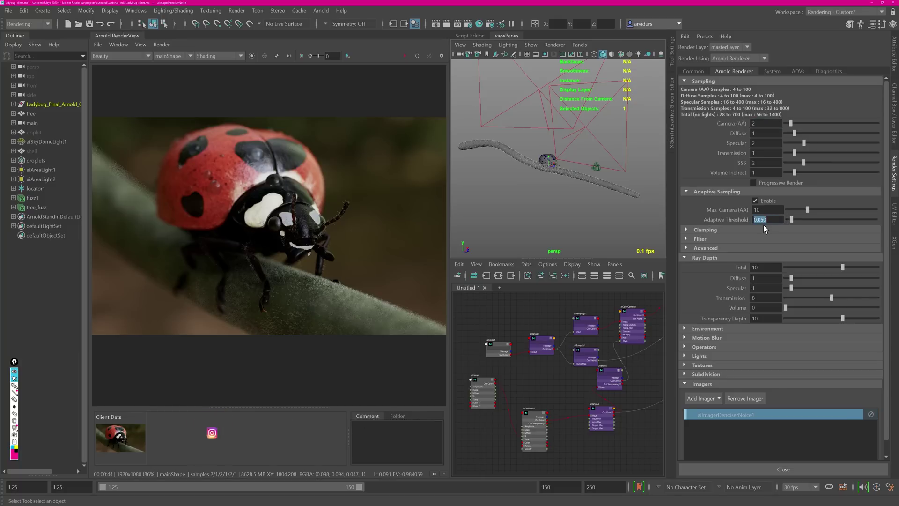
left_click(772, 220)
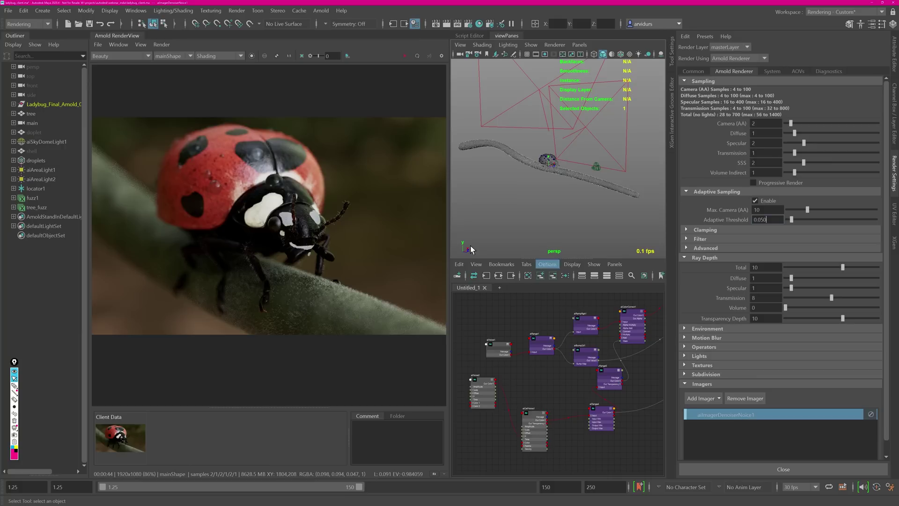
Step: Examine the noise along the blurred branch edge beside the ladybug's shell up close
scroll(231, 187, "down", 3)
scroll(308, 153, "up", 5)
scroll(307, 154, "up", 5)
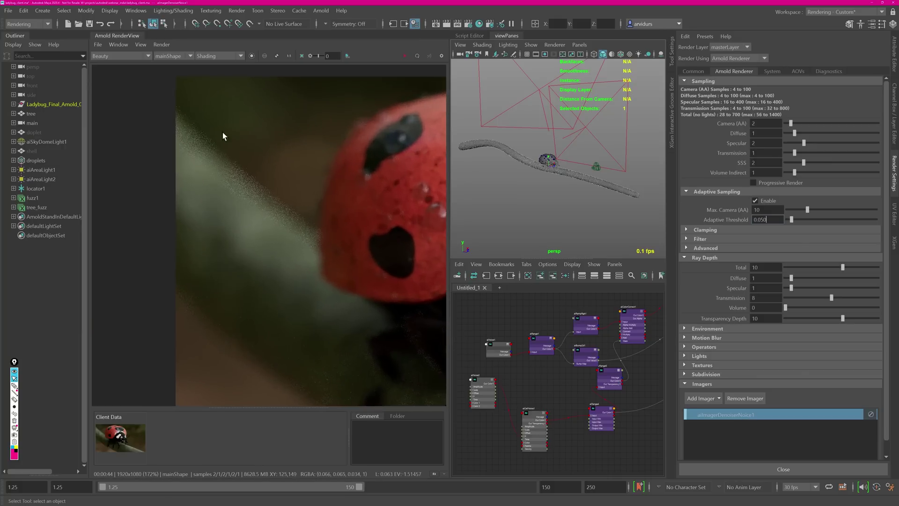
Step: Render a crop region covering the blurred branch edge and the ladybug's shell rim, using a full scene update
left_click_drag(190, 108, 327, 272)
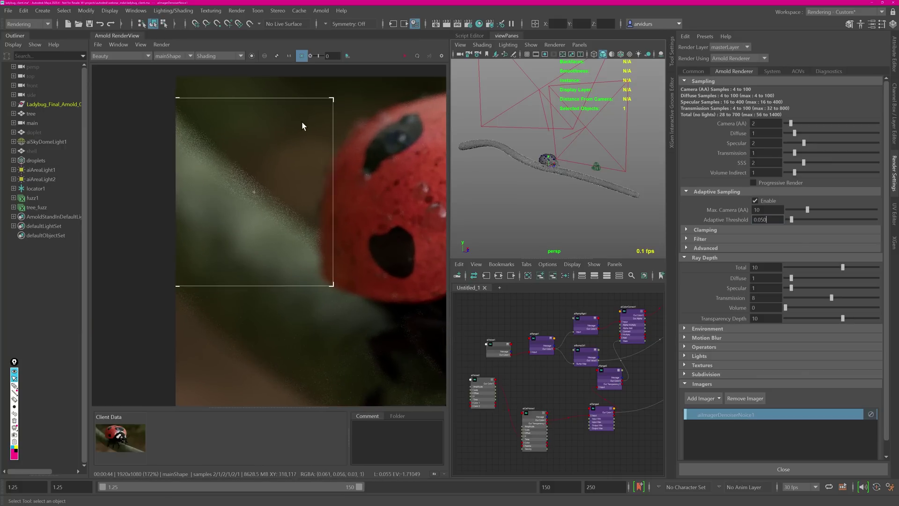
left_click(167, 45)
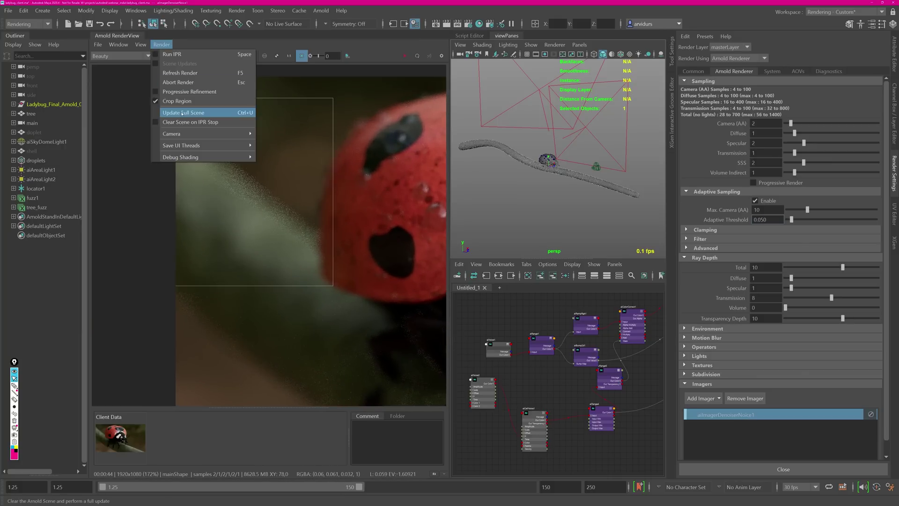
left_click(201, 112)
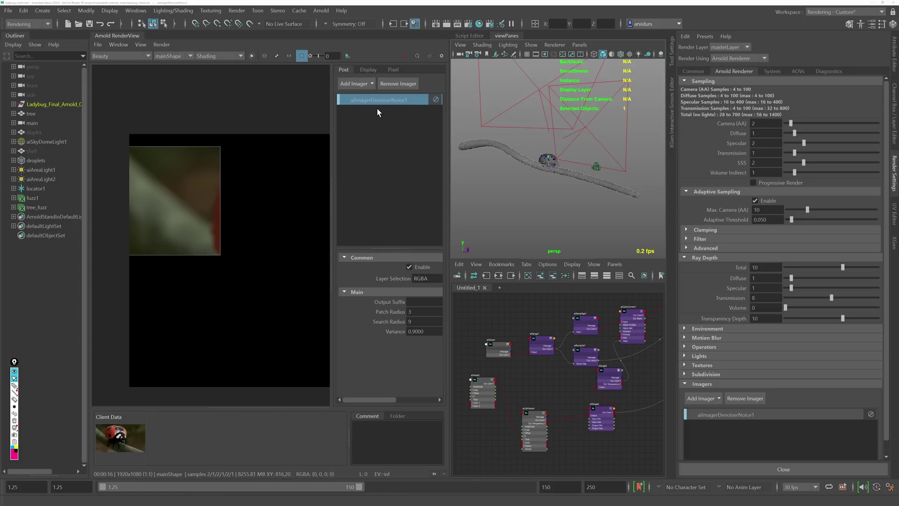
double_click(754, 123)
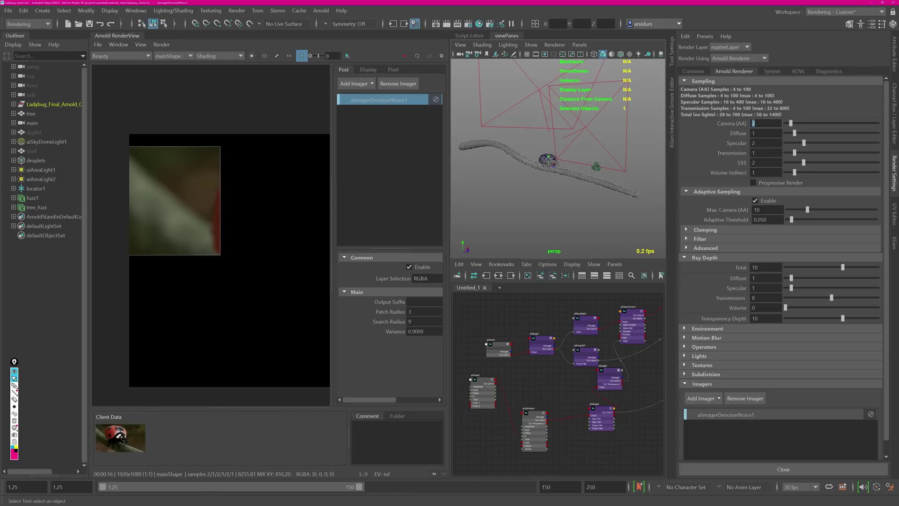
double_click(772, 210)
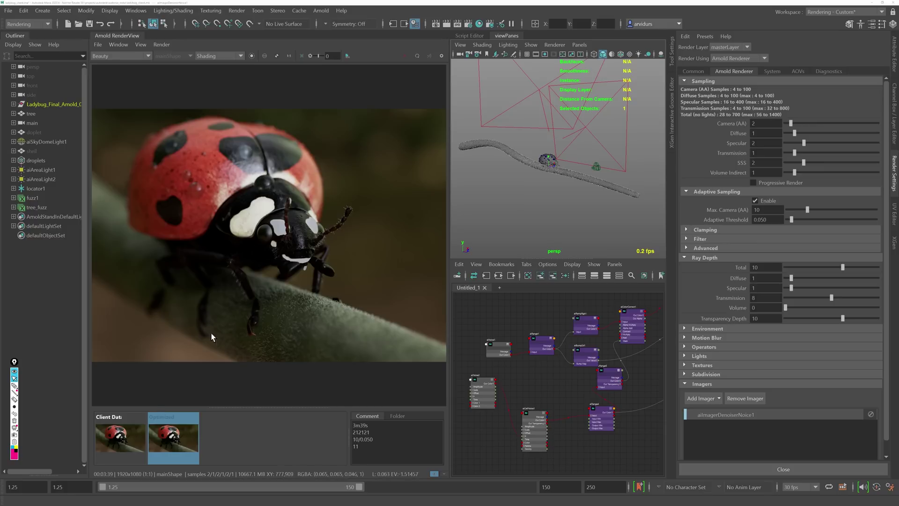
Step: Compare the stored Client Data and Optimized render snapshots by switching between them, and clear the snapshot selection
left_click(129, 436)
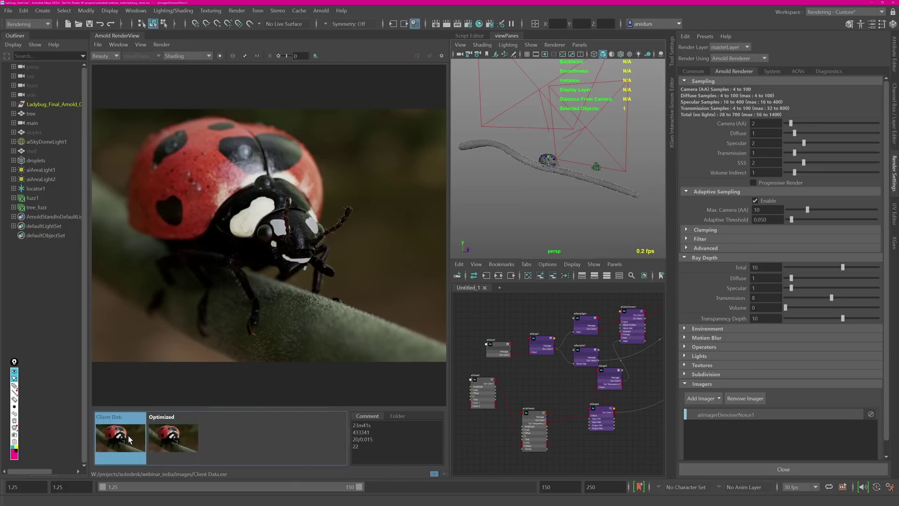
left_click(174, 443)
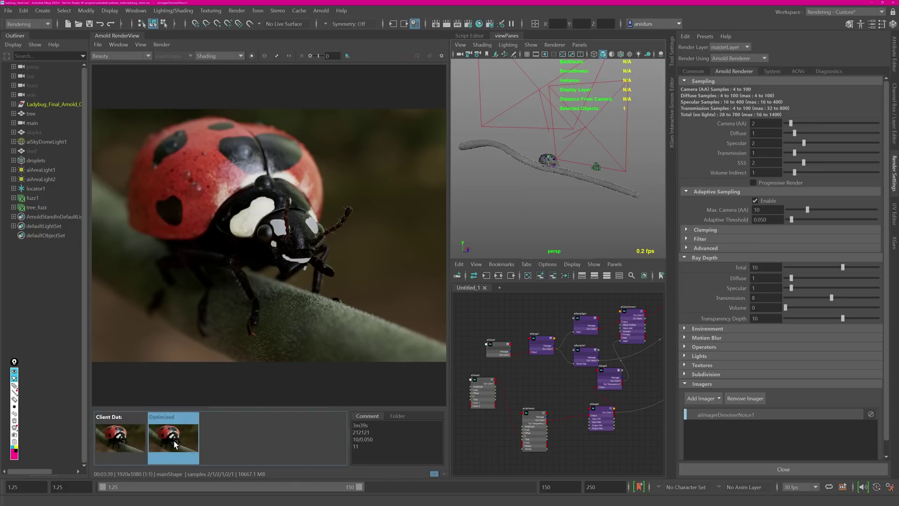
key("Left")
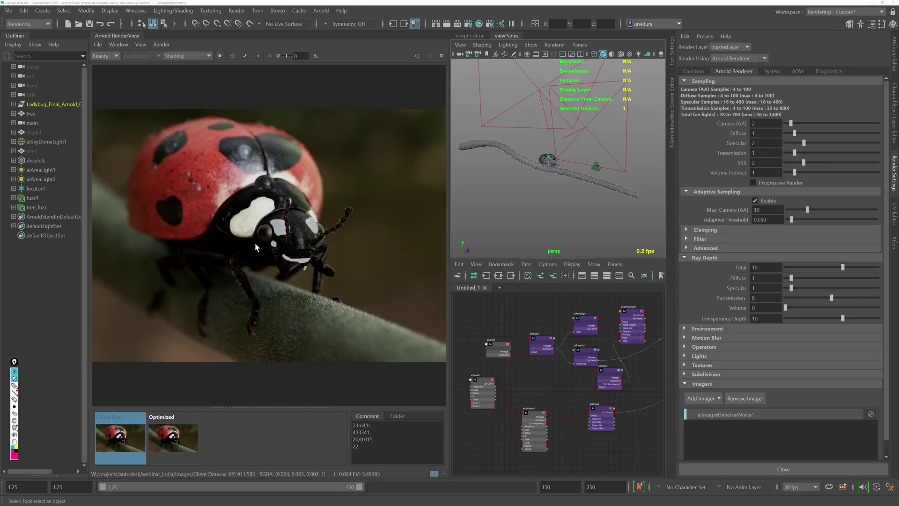
key("Right")
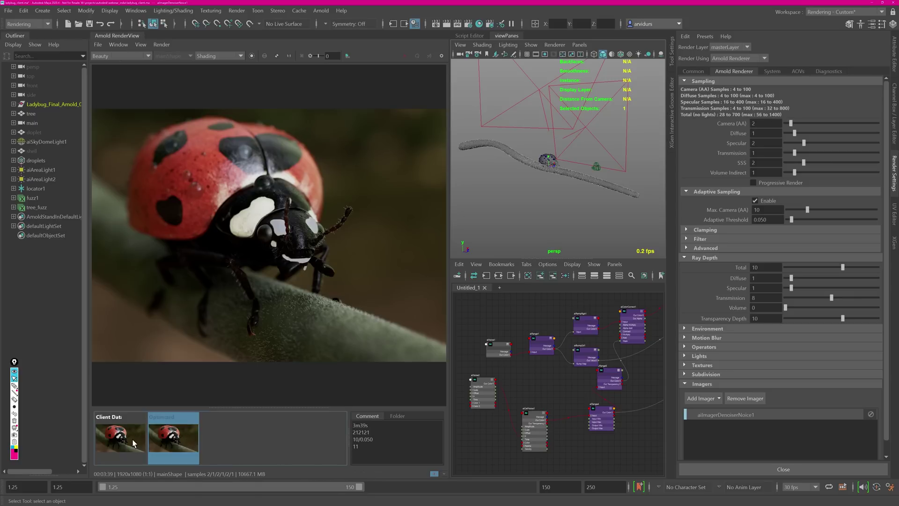
left_click(180, 445)
left_click(129, 445)
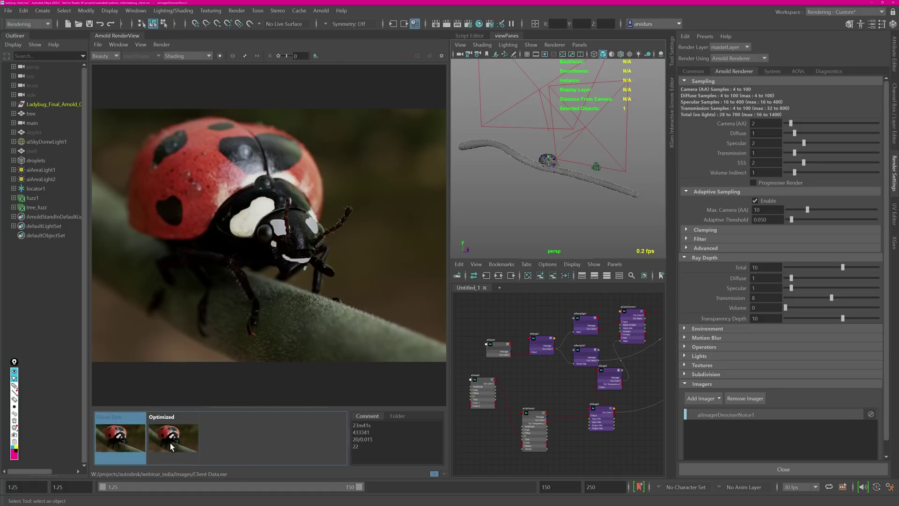
left_click(173, 444)
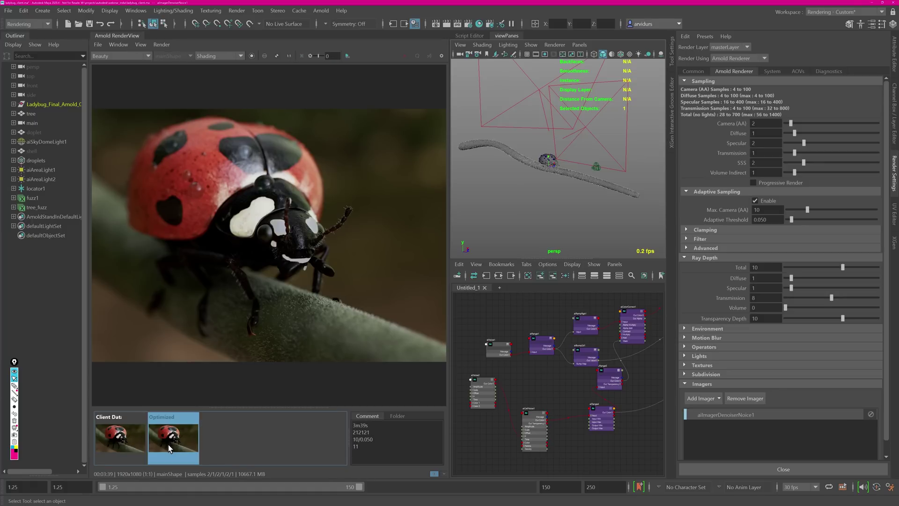
left_click(249, 448)
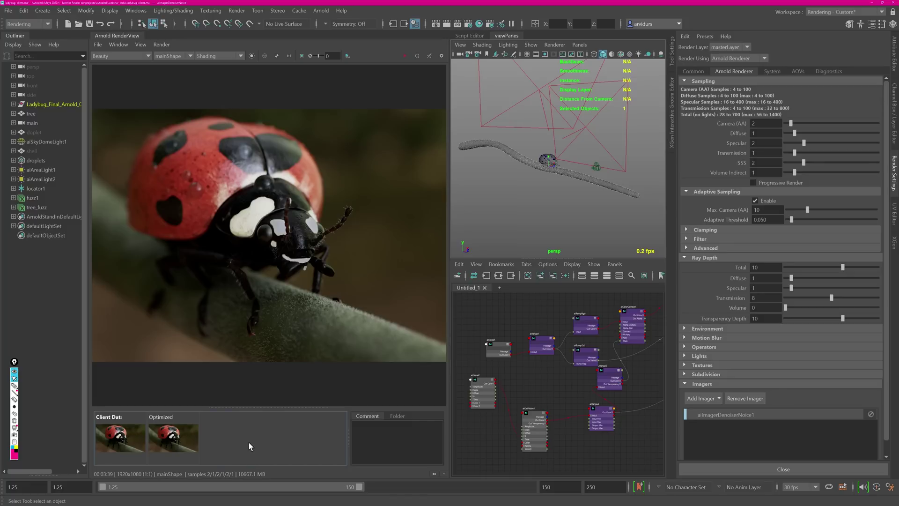
Step: Show the attributes of aiAreaLight1 and look at its Samples value
left_click(42, 169)
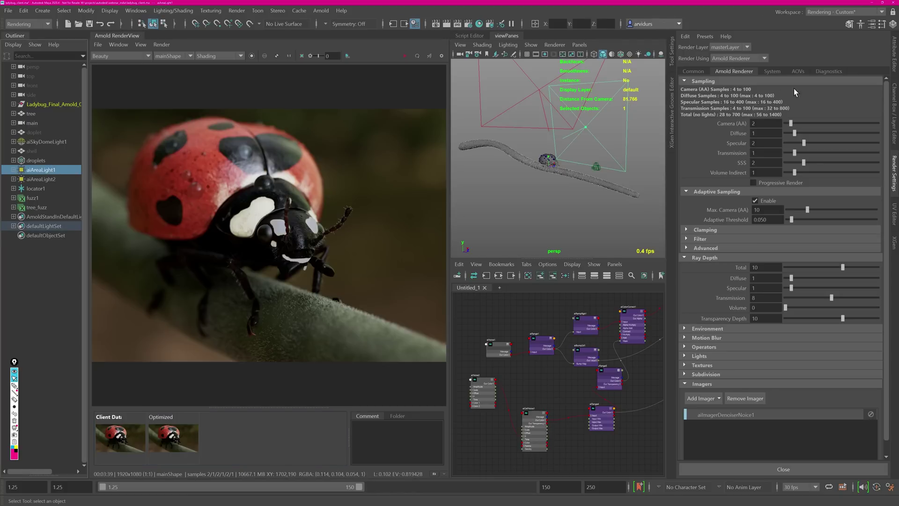
left_click(894, 54)
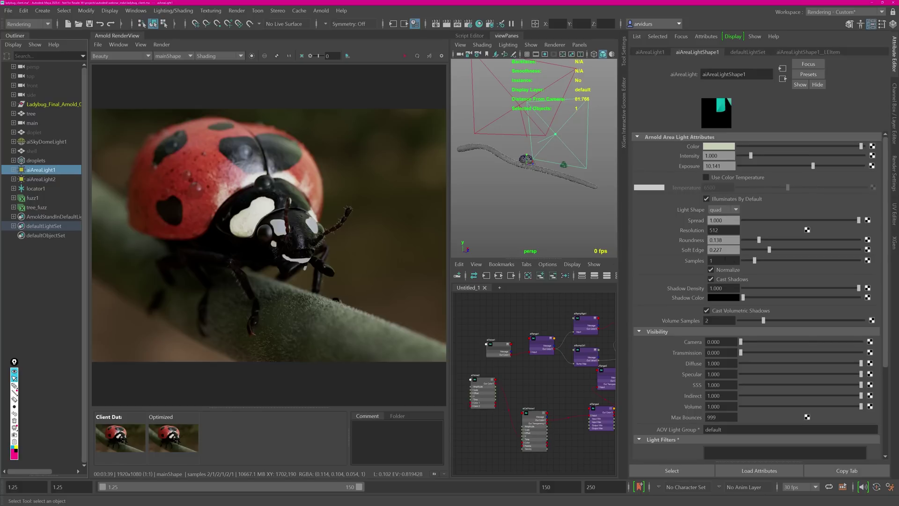
left_click(724, 260)
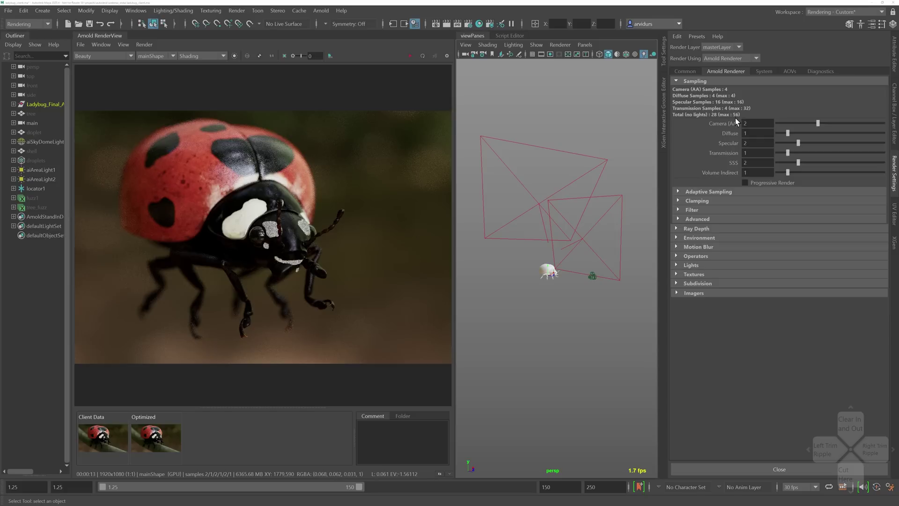
Step: Set the Render Device to GPU and return to the Arnold sampling settings
left_click(764, 71)
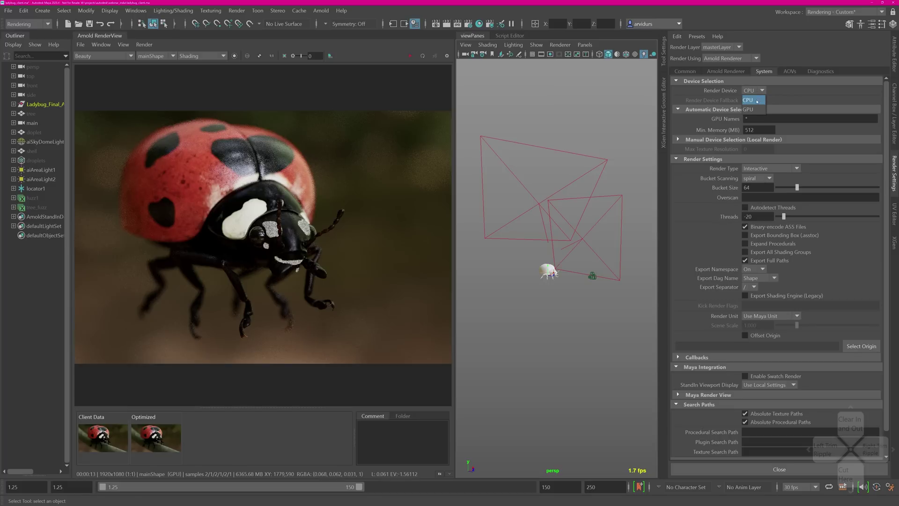
left_click(750, 110)
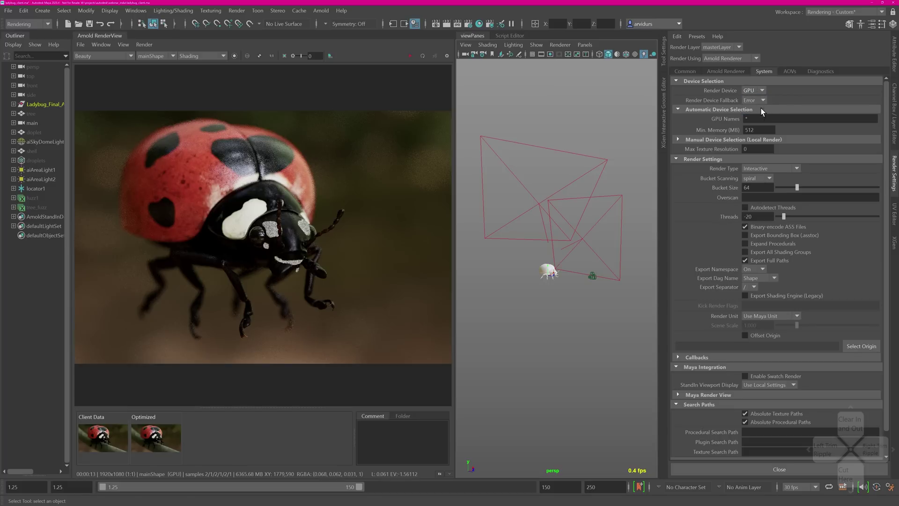
left_click(725, 72)
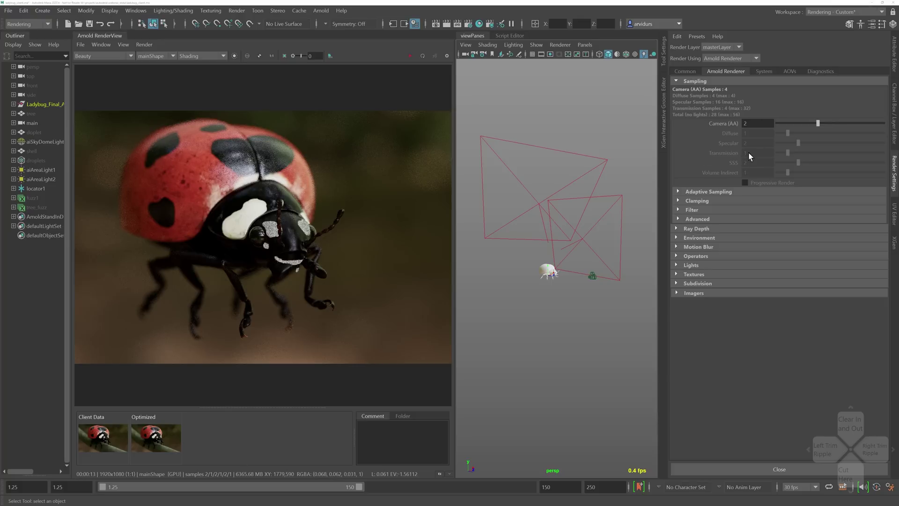
Step: Review which Sampling, Adaptive Sampling and Ray Depth settings are available for GPU rendering
left_click(705, 192)
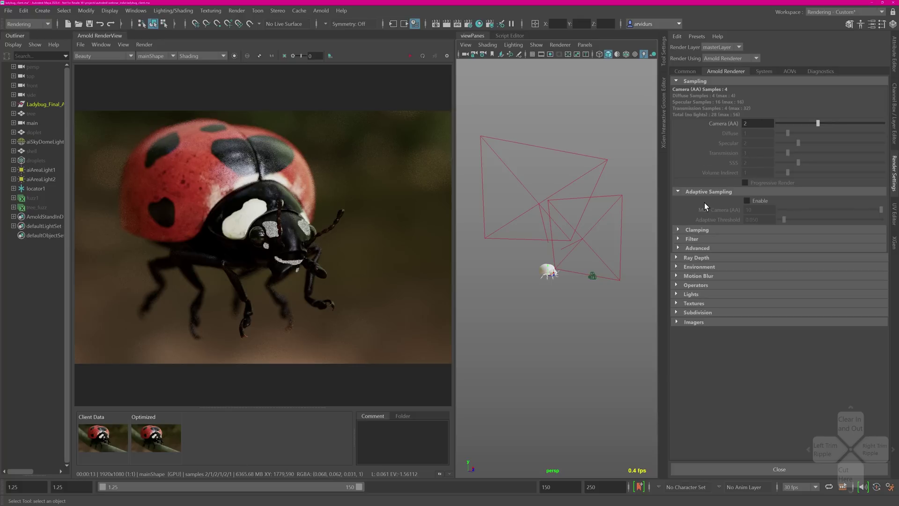
left_click(698, 257)
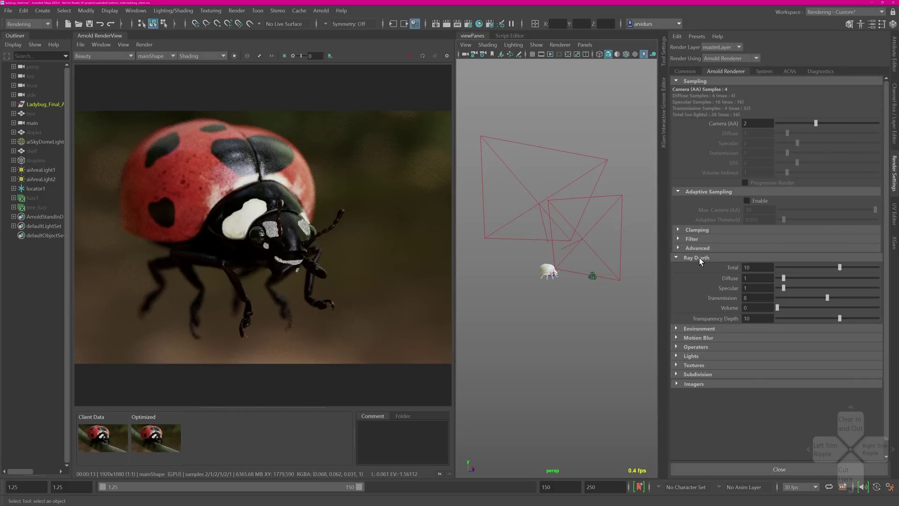
left_click(701, 259)
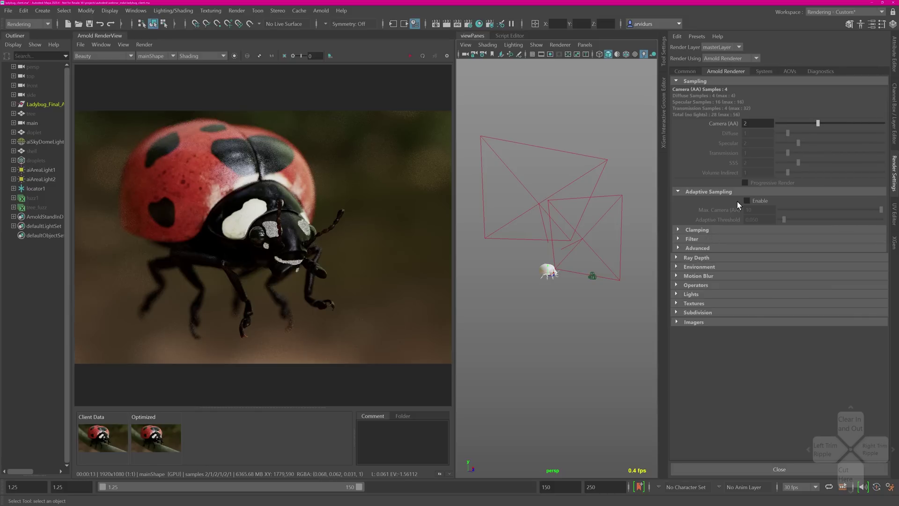
left_click(763, 72)
left_click(726, 71)
Step: Run the live GPU render through the perspShape camera and examine the ladybug up close from several angles
left_click(410, 56)
left_click(157, 57)
left_click(159, 67)
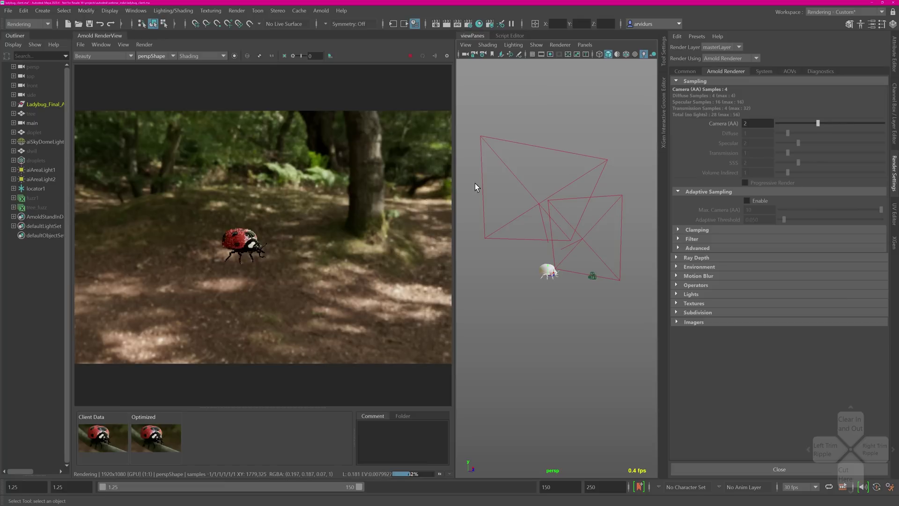
left_click_drag(562, 265, 538, 273, "alt")
right_click_drag(539, 273, 586, 282, "alt")
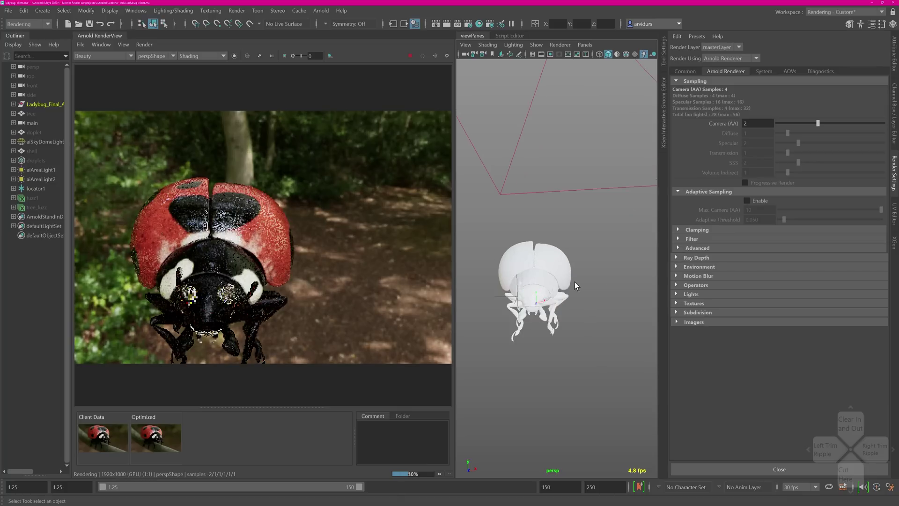
left_click_drag(575, 282, 576, 260, "alt")
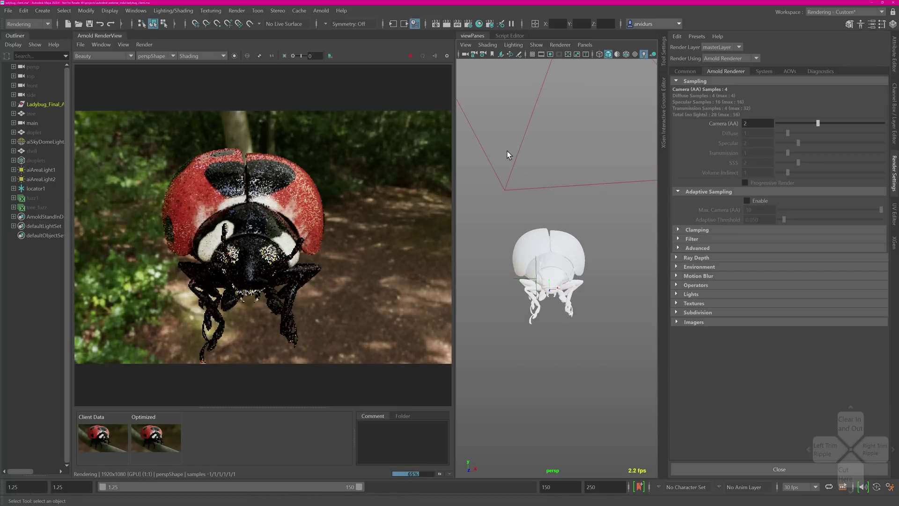
left_click(144, 45)
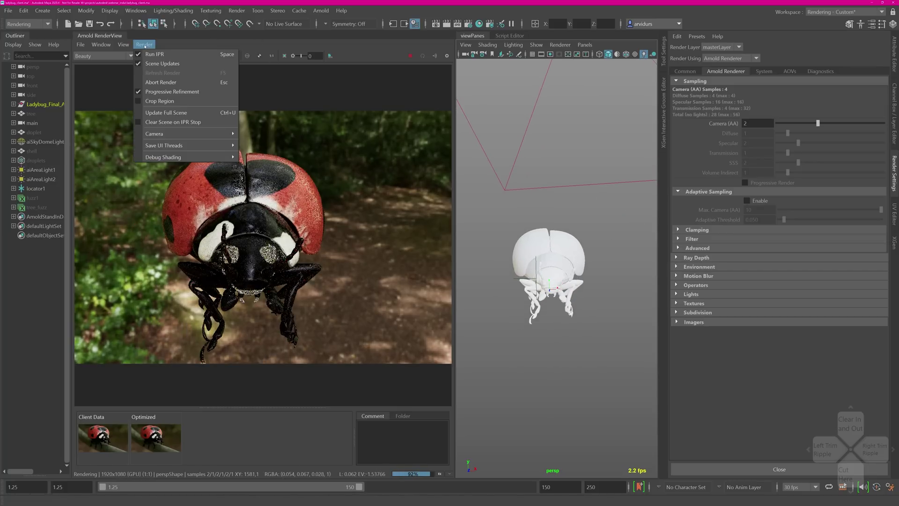
left_click_drag(525, 257, 562, 251, "alt")
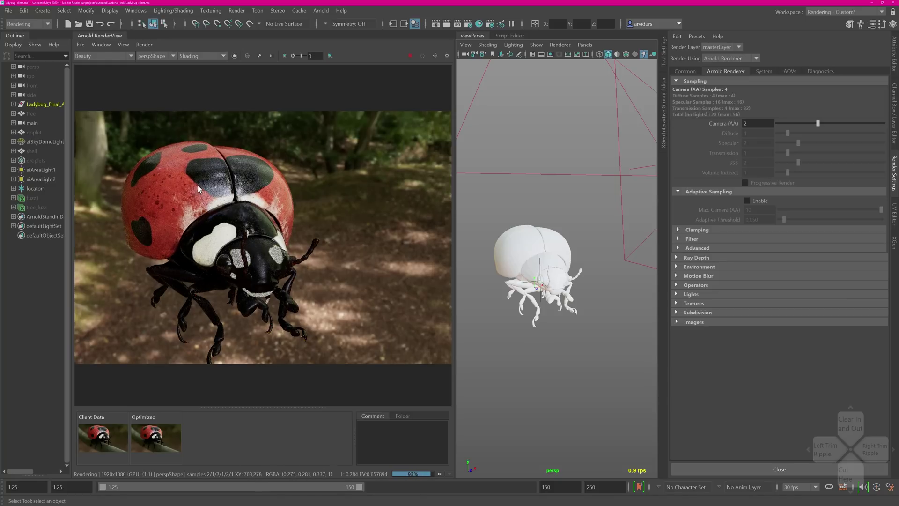
left_click_drag(534, 246, 556, 252, "alt")
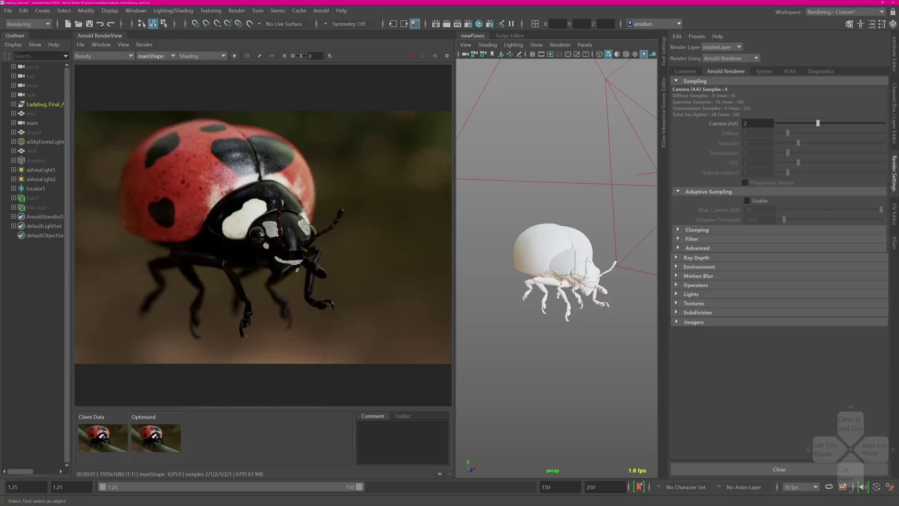
Step: Test a GPU render from the main camera with Camera (AA) samples set to 20, and stop the render
double_click(758, 123)
type("20")
key("Return")
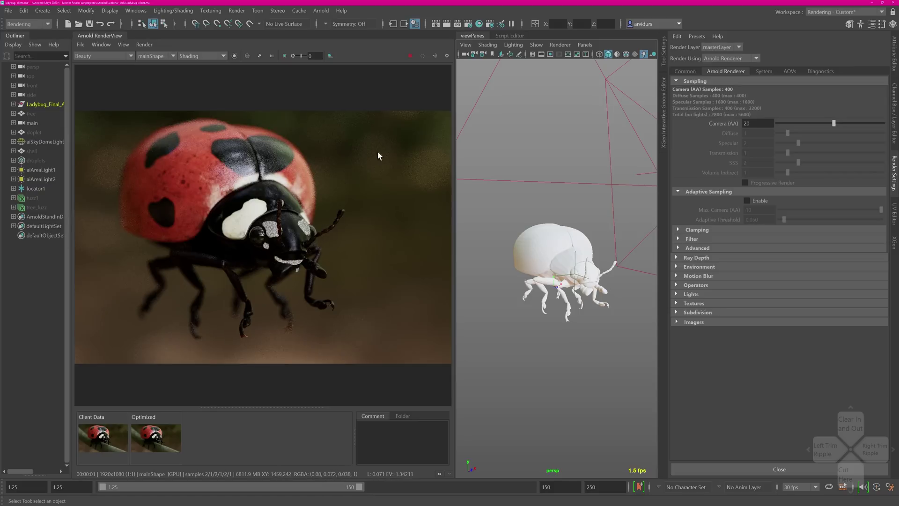
key("F10")
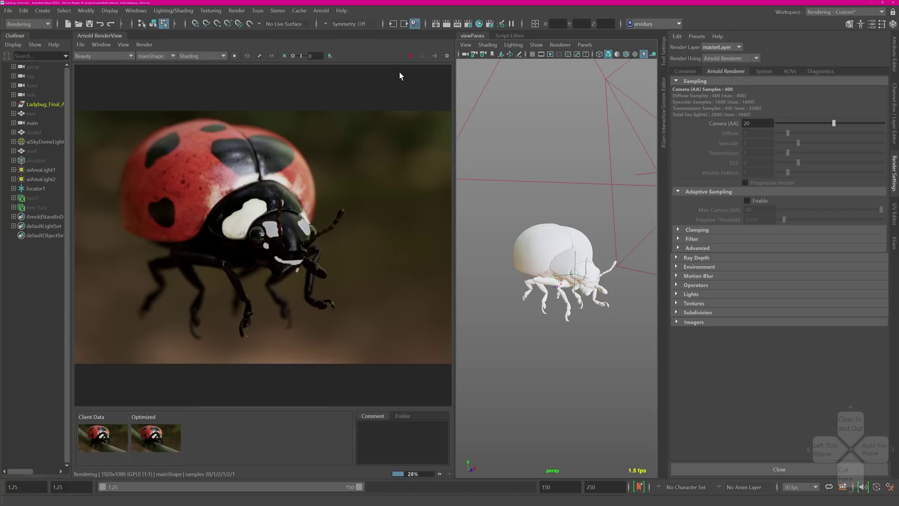
left_click(410, 56)
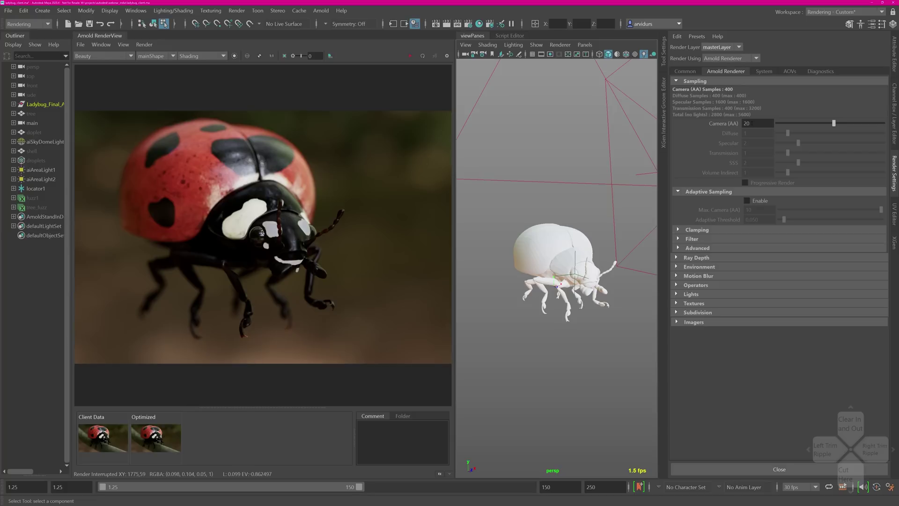
Step: Set Camera (AA) to 5 and enable Adaptive Sampling with Max. Camera (AA) set to 80
double_click(746, 123)
type("5")
key("Return")
left_click(748, 201)
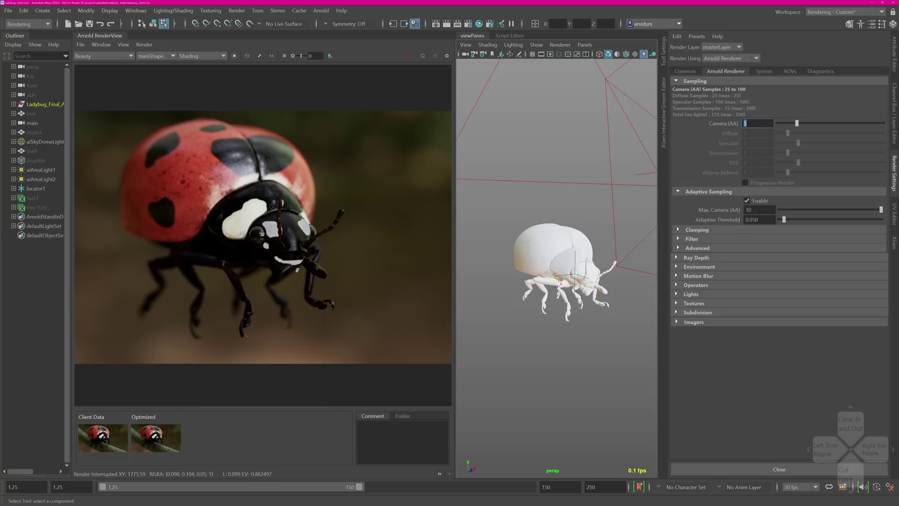
key("Tab")
type("80")
key("Return")
Step: Try an Adaptive Threshold of 0.25 and re-render with a full scene update
left_click(765, 219)
left_click_drag(759, 219, 748, 220)
type("25")
key("Return")
left_click(145, 45)
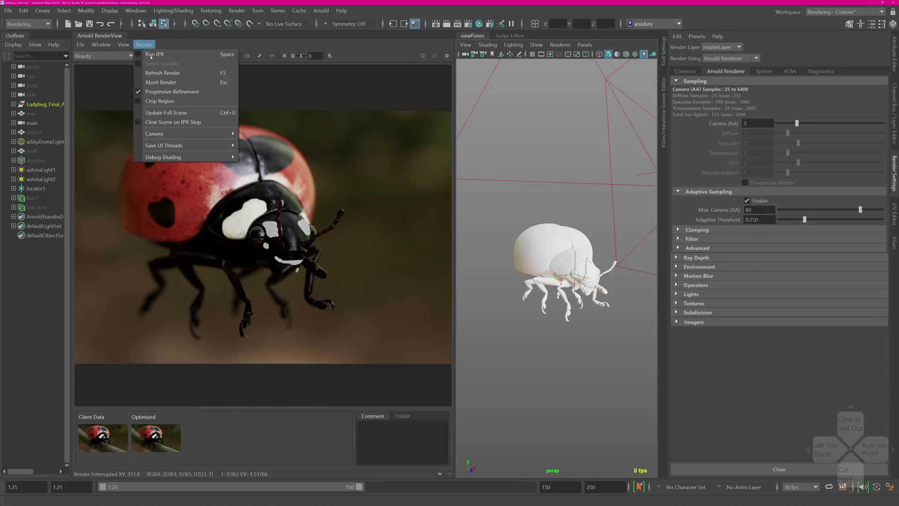
left_click(166, 113)
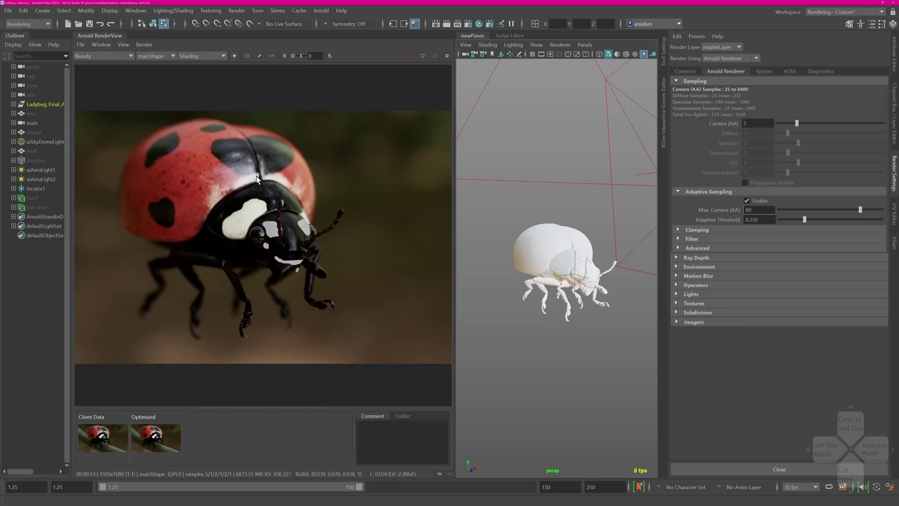
Step: Set the Adaptive Threshold to 0.05 with Max. Camera (AA) at 80
key("Return")
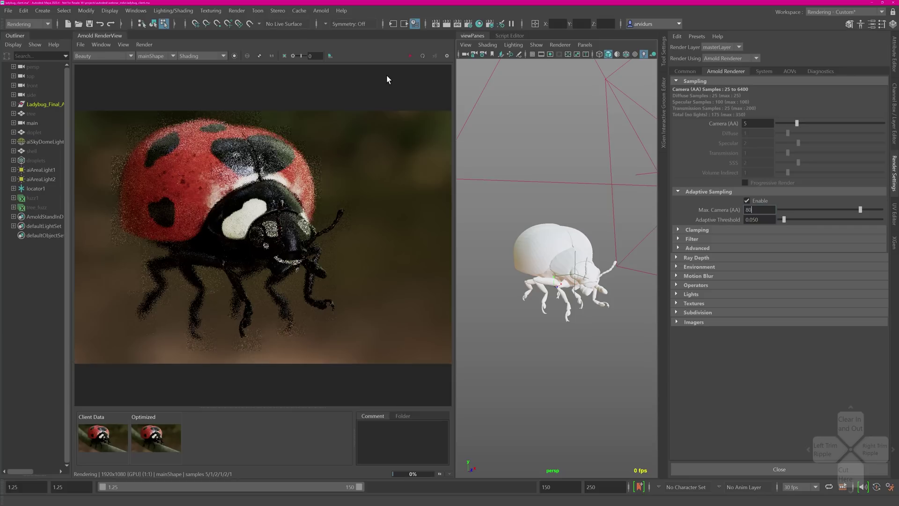
key("Return")
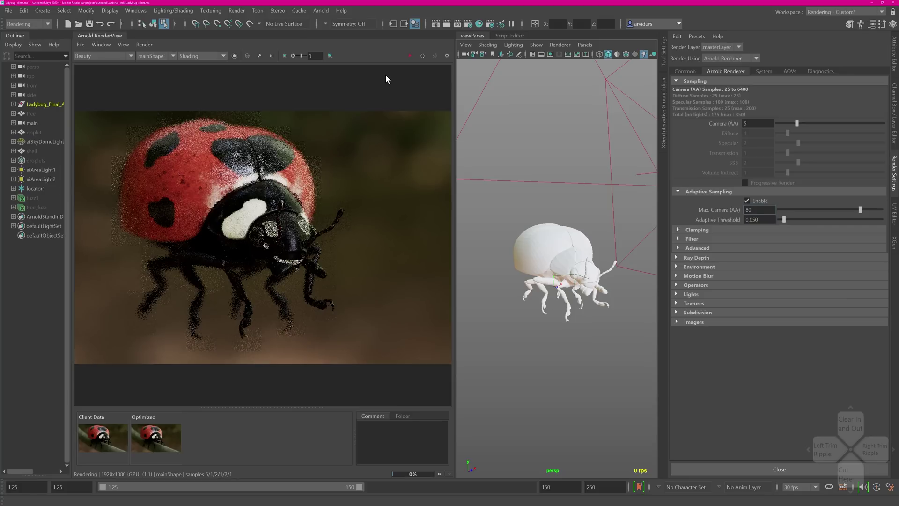